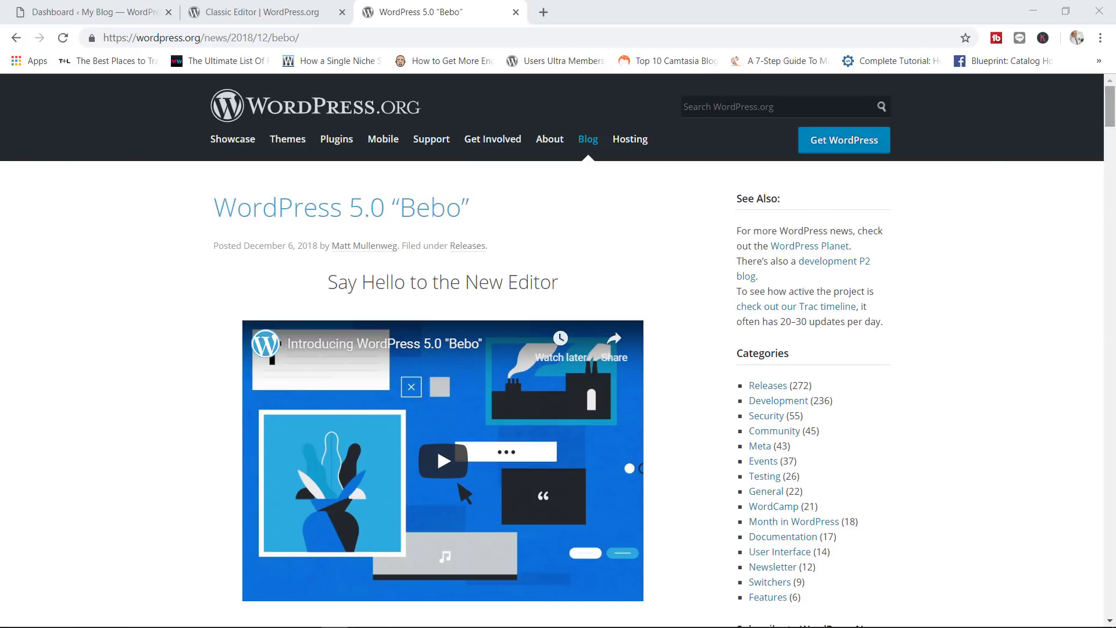
Step: Scroll through the WordPress 5.0 'Bebo' announcement, then go back to the My Blog dashboard
scroll(1111, 131, down, 5)
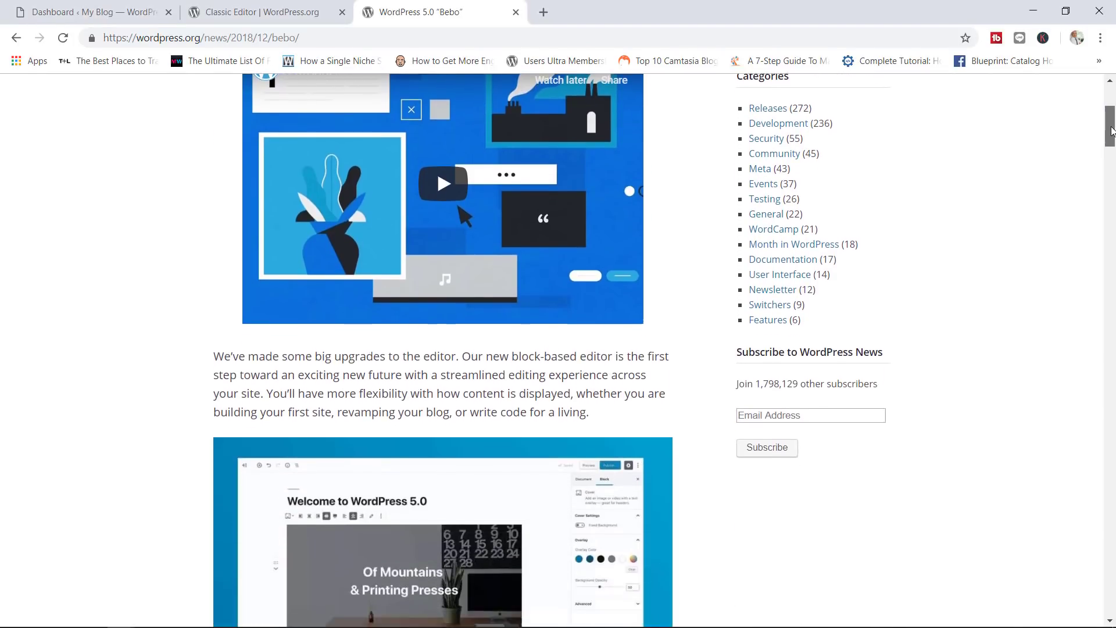
drag(1111, 131, 1108, 156)
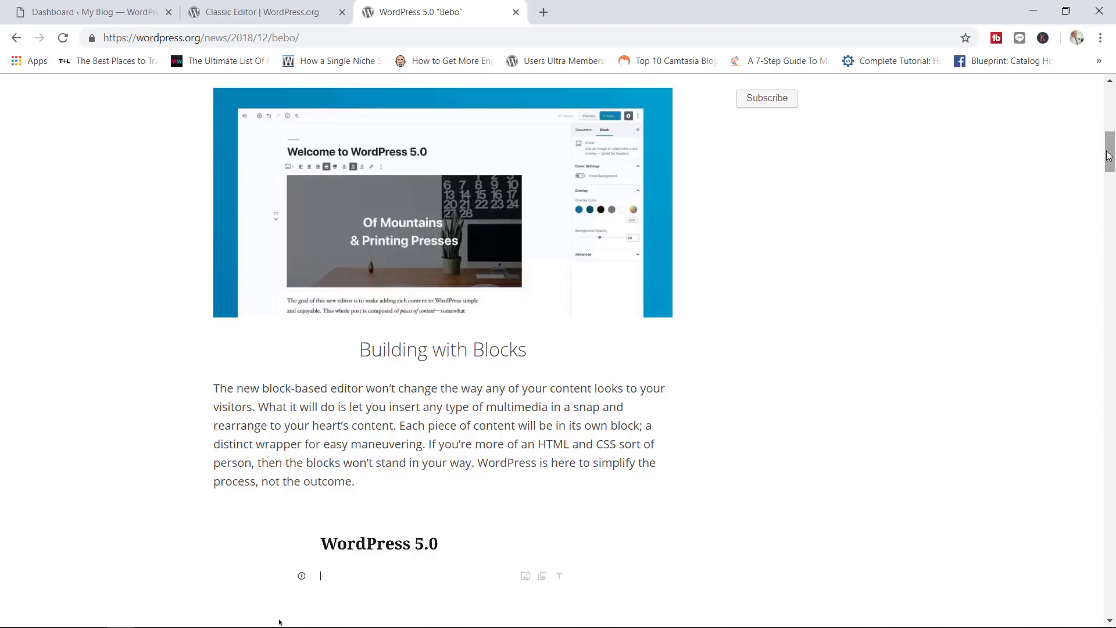
click(86, 6)
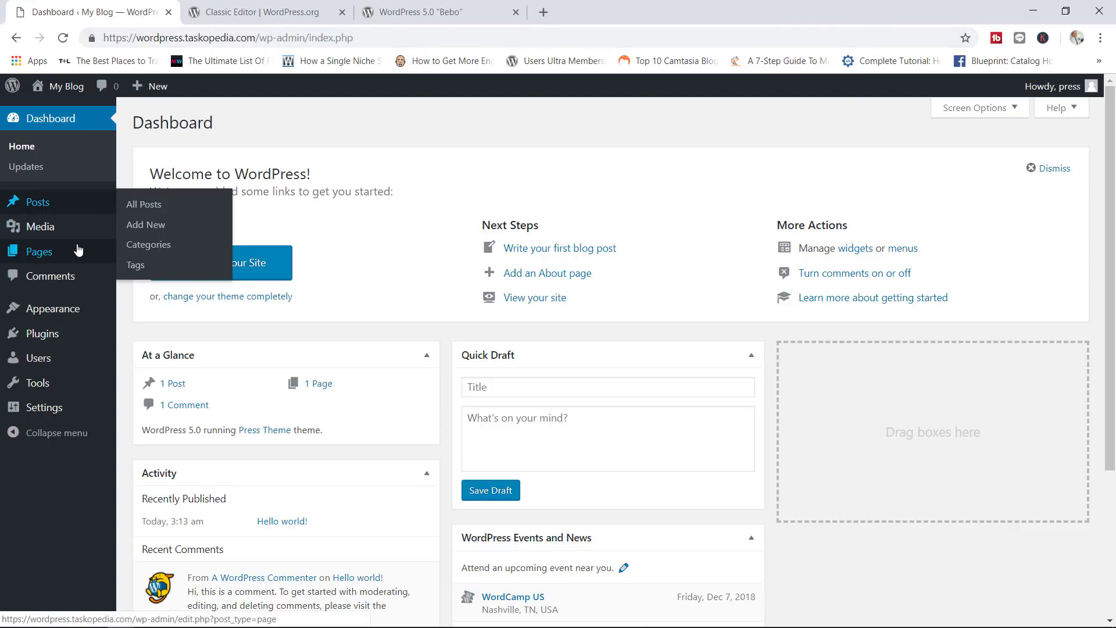
Step: Start a new page and select its title in Gutenberg, then start a new post
click(137, 278)
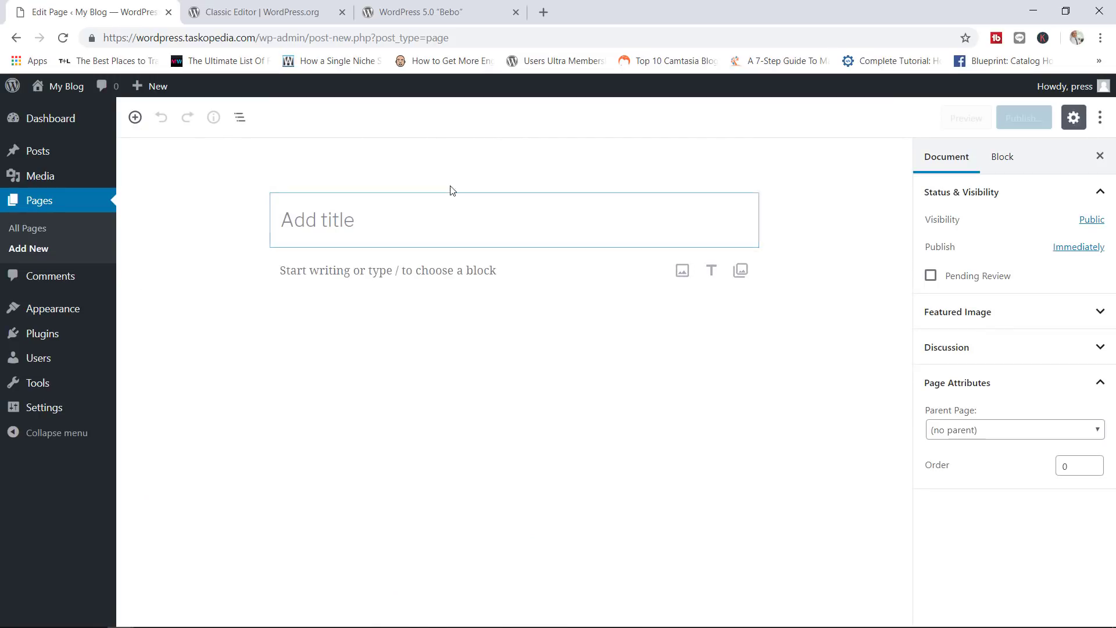
click(544, 219)
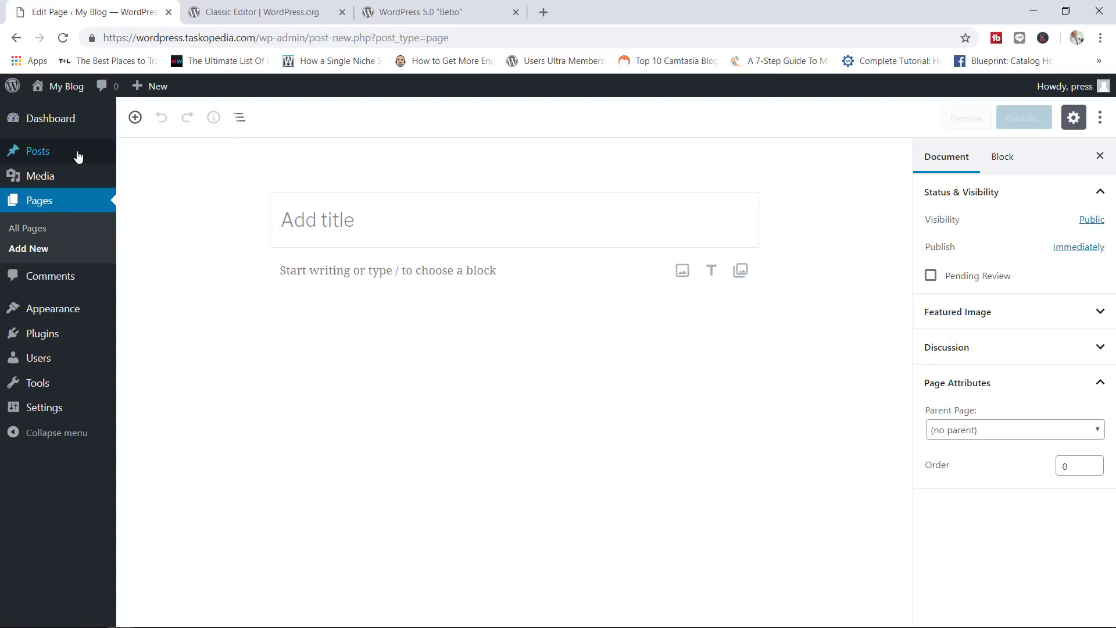
mouse_move(75, 154)
click(135, 176)
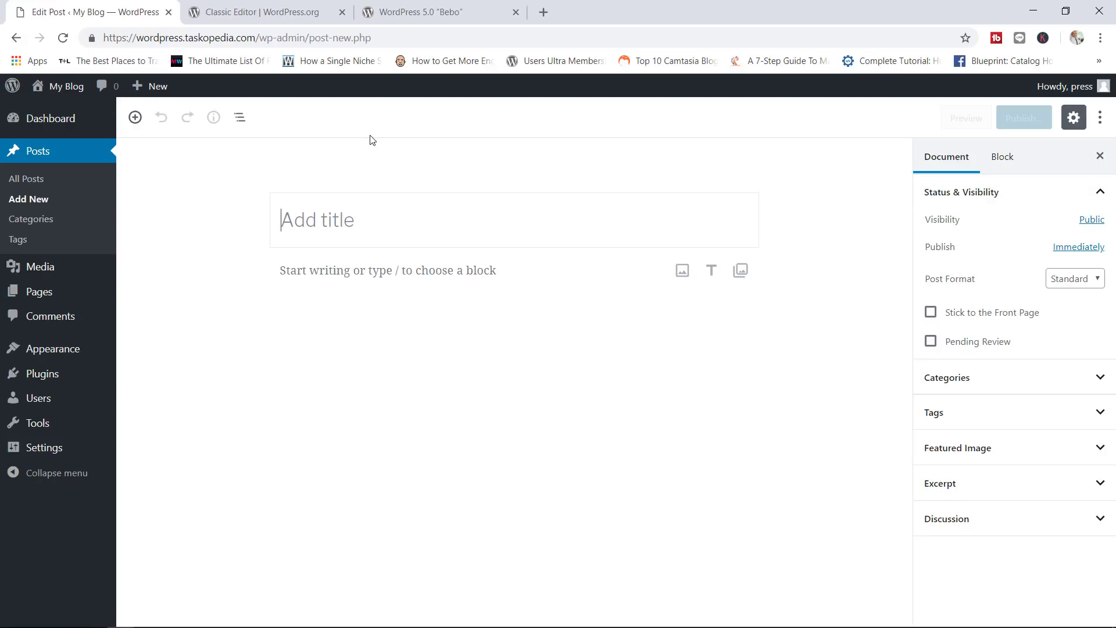
Step: Activate the Twenty Nineteen theme from the Themes screen
mouse_move(90, 350)
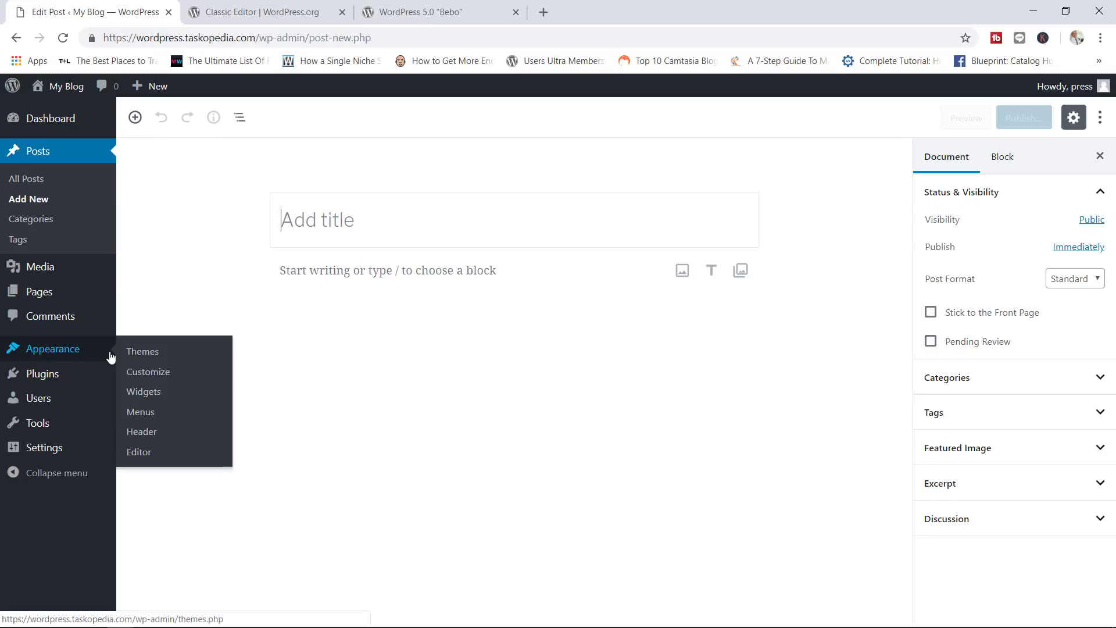
click(155, 362)
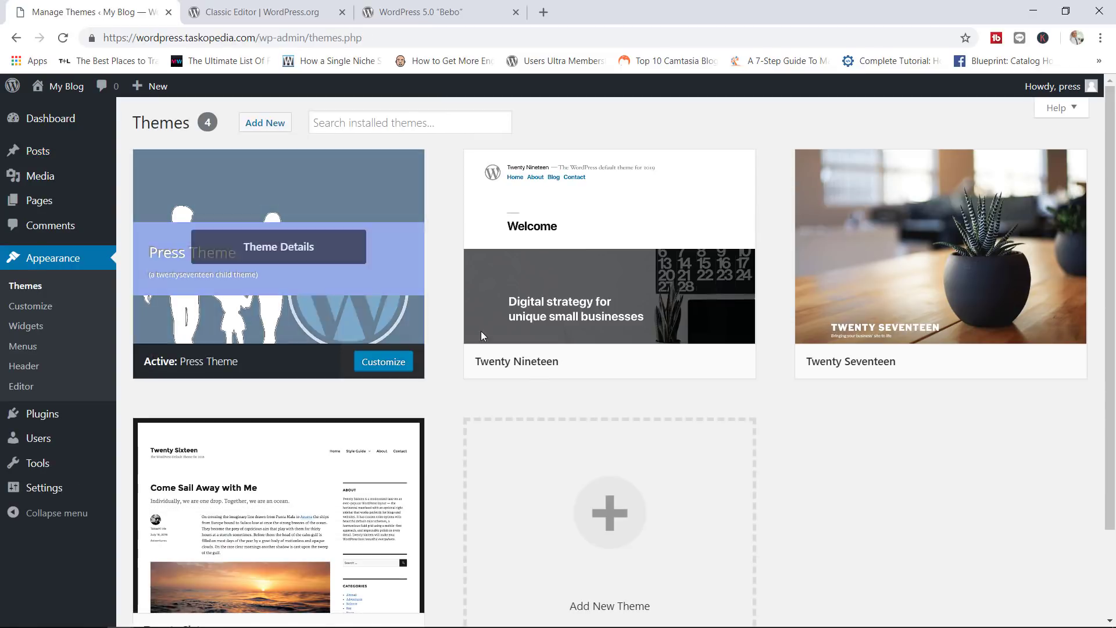
mouse_move(637, 299)
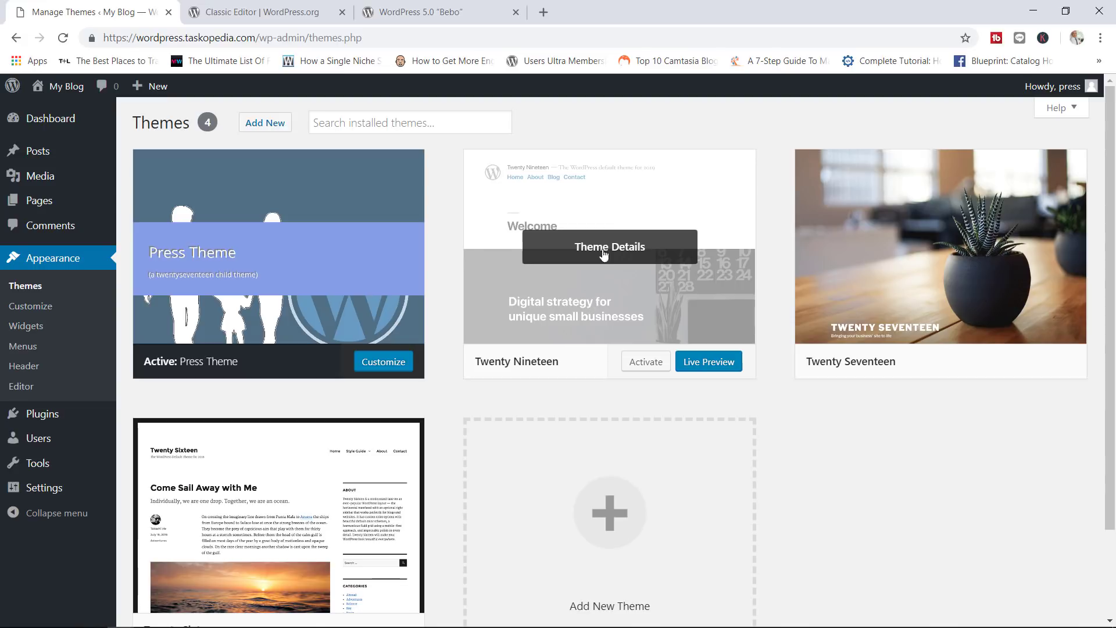
click(644, 361)
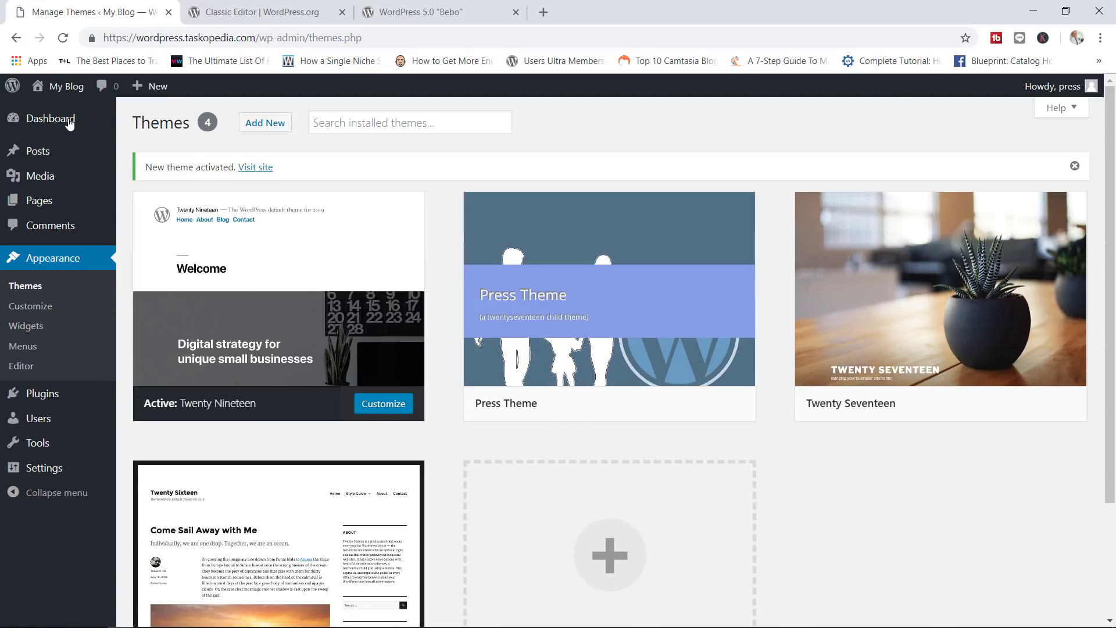
Step: Visit the blog's front page and scroll through the 'Hello world!' post and sidebar widgets
mouse_move(72, 118)
click(67, 86)
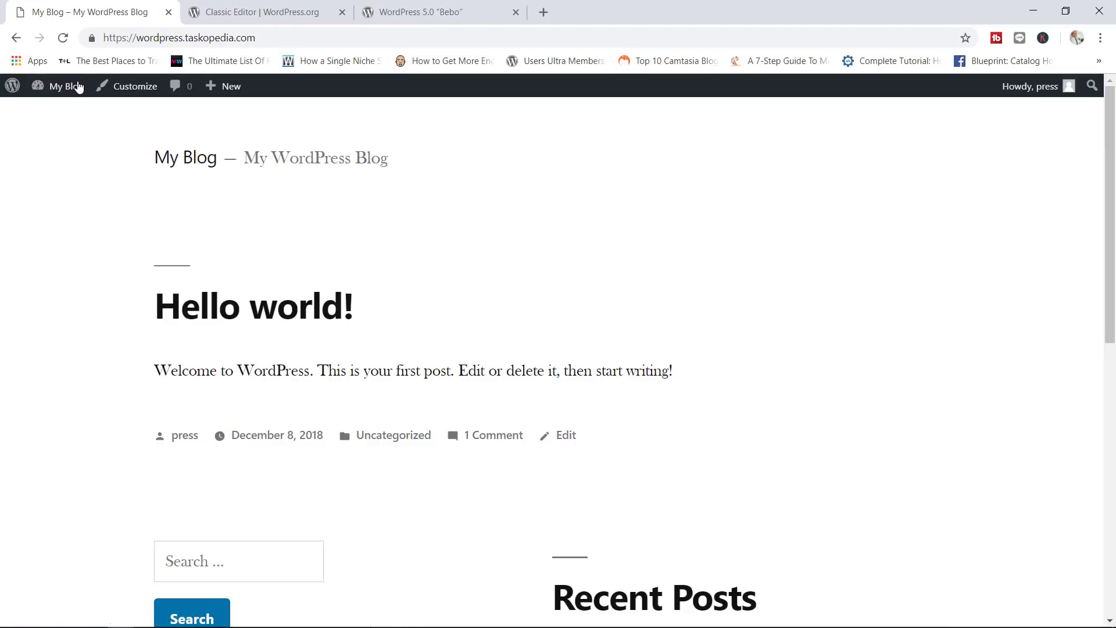
drag(1111, 144, 1072, 378)
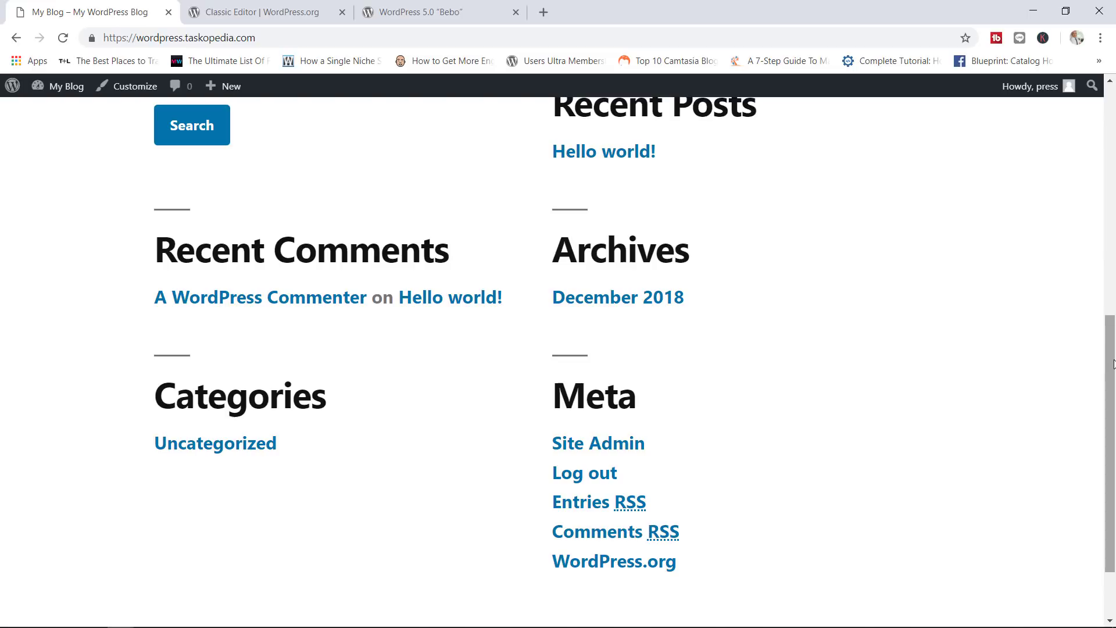
drag(1110, 442, 1110, 249)
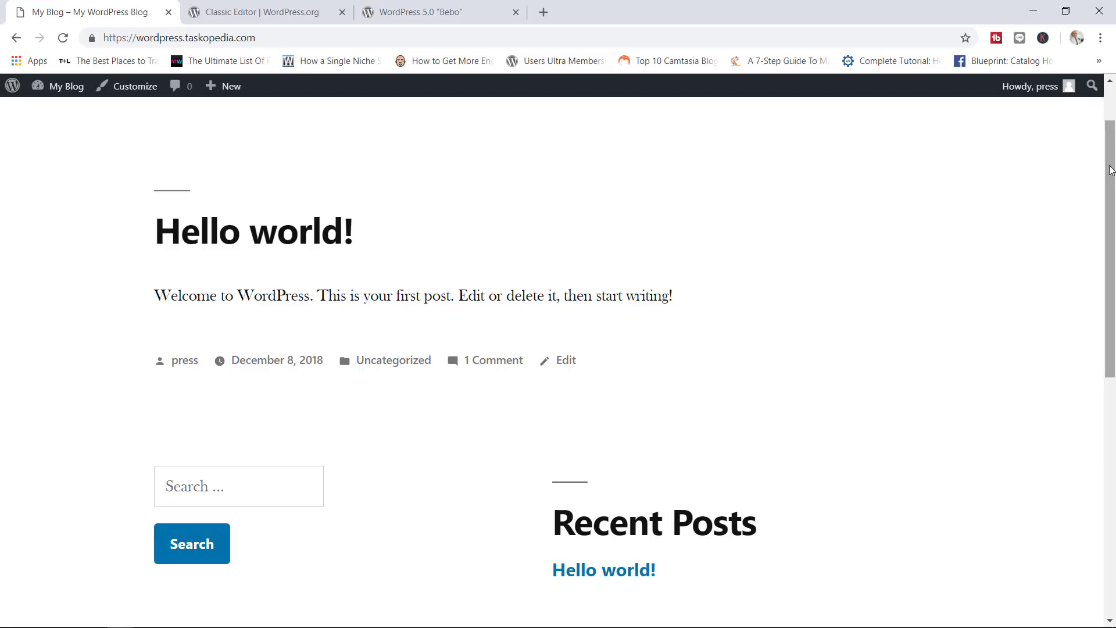
drag(1110, 169, 1106, 212)
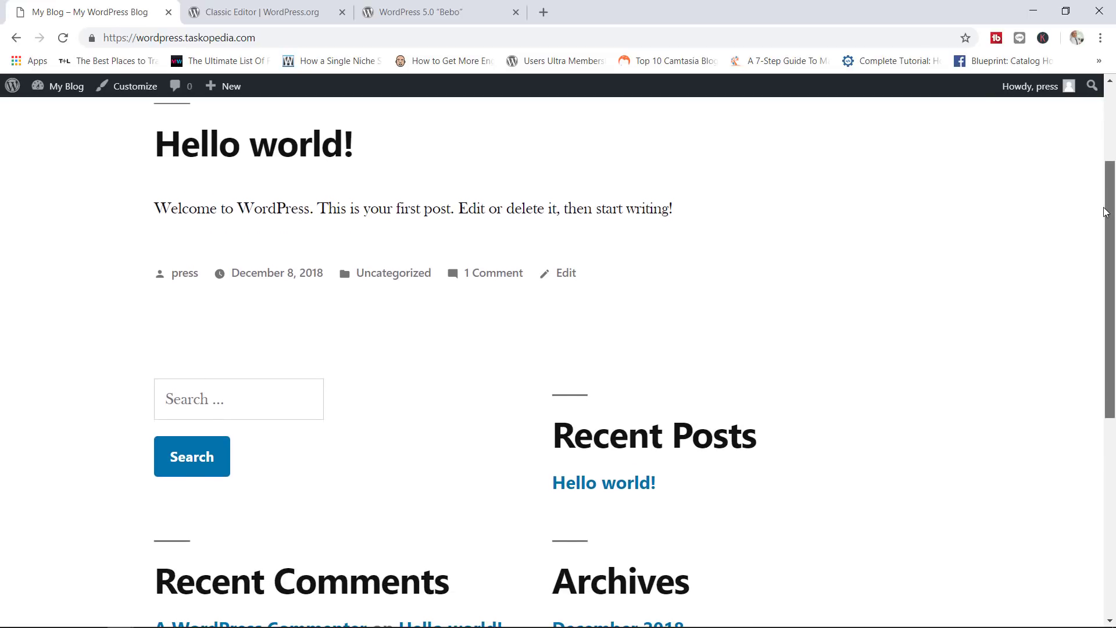
drag(1106, 212, 1114, 155)
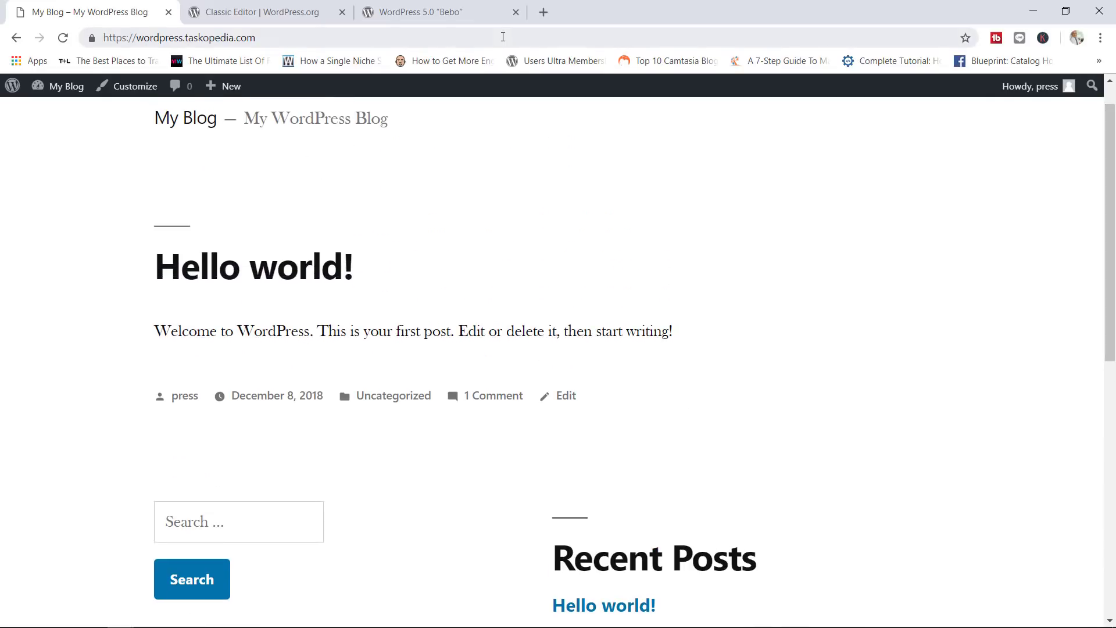
Step: Go to the Widgets screen and scroll through the Footer area's Search, Recent Posts and Meta widgets
click(79, 86)
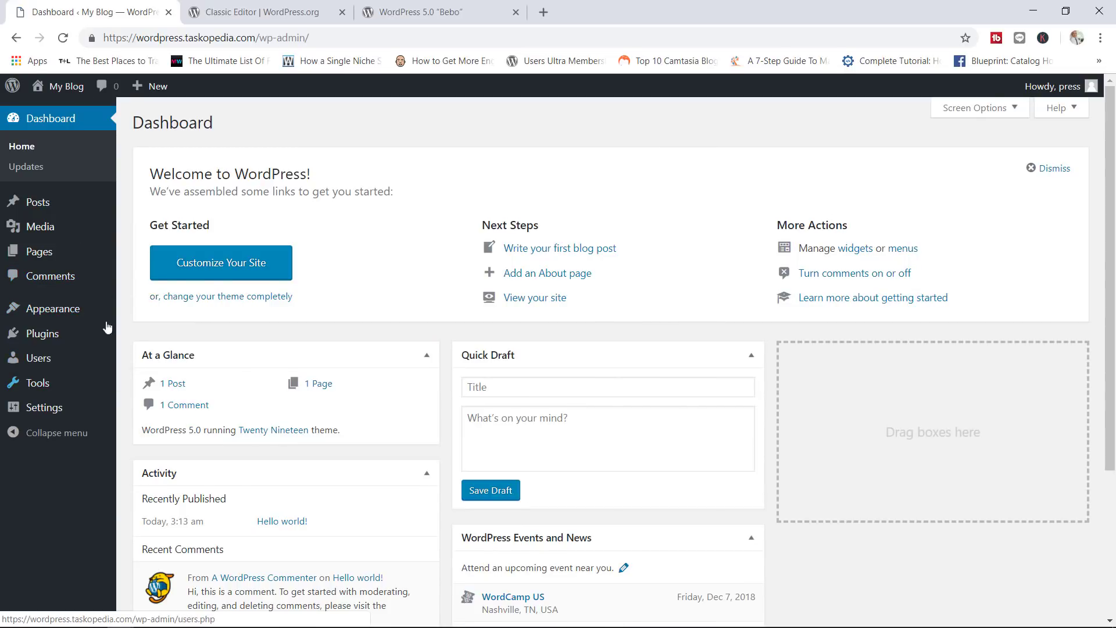
click(142, 355)
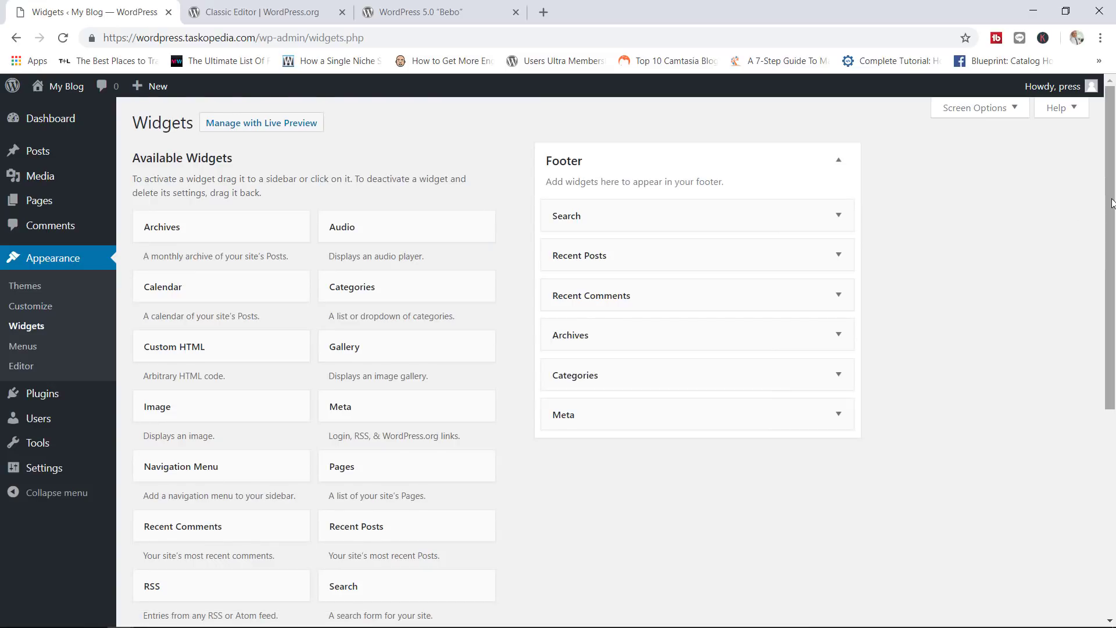
scroll(1090, 232, down, 4)
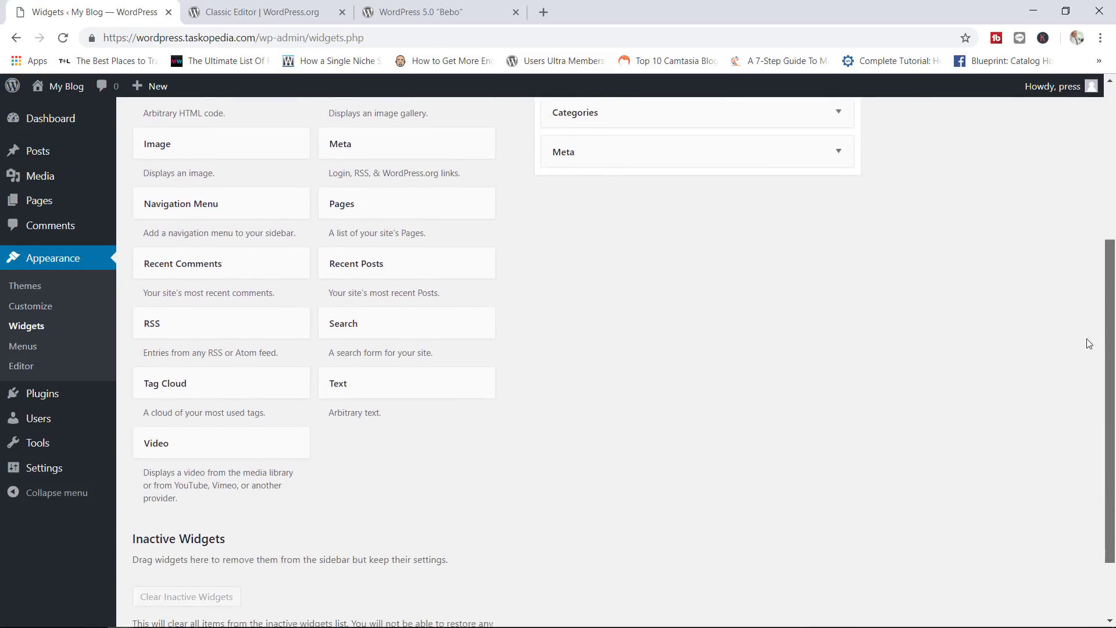
drag(1110, 325, 1112, 164)
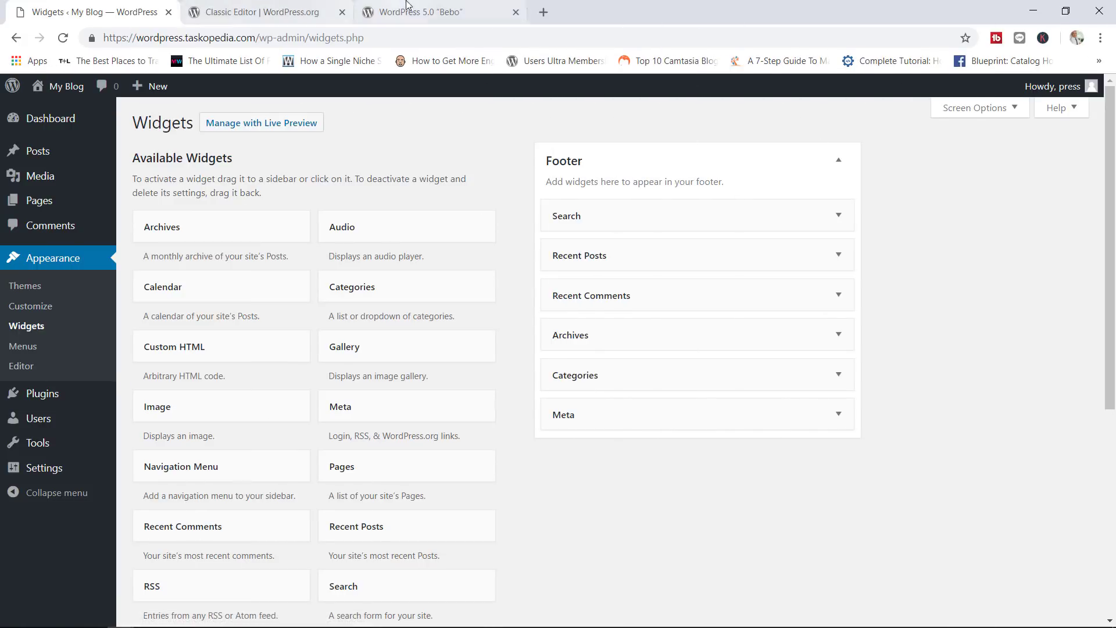
Step: On the Classic Editor plugin page, highlight its 700,000+ active installations figure
click(332, 5)
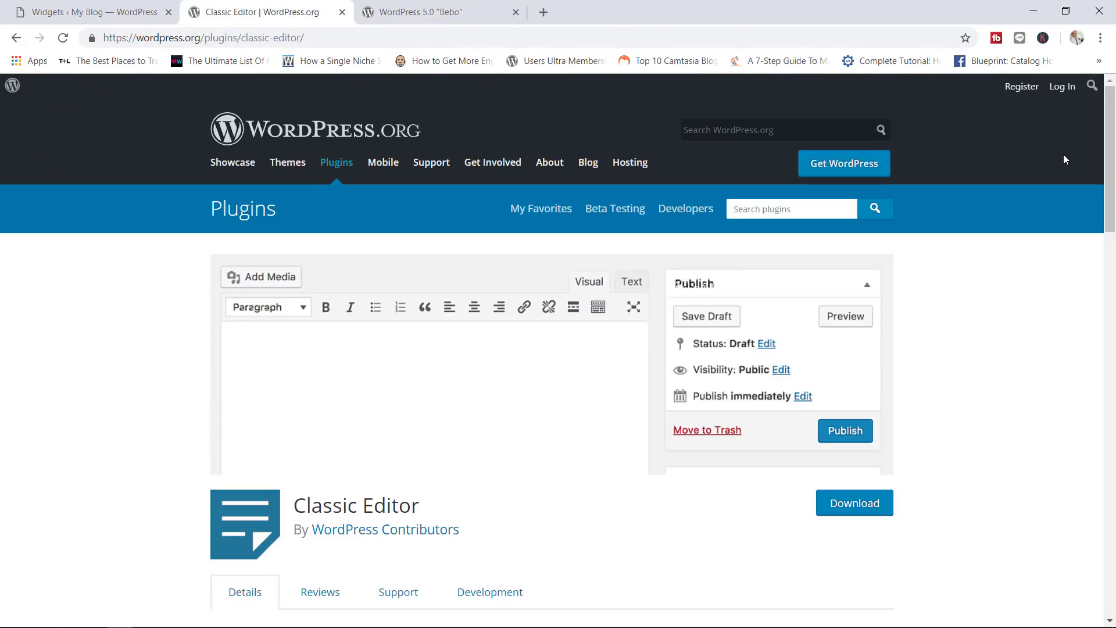
drag(1111, 140, 1108, 196)
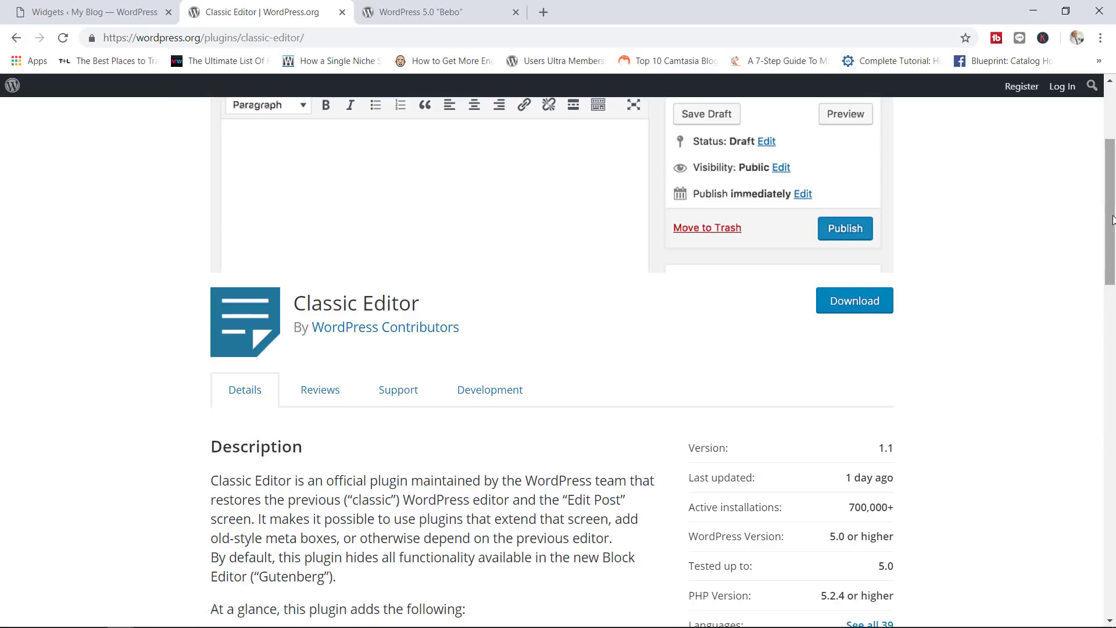
drag(1107, 223, 1107, 283)
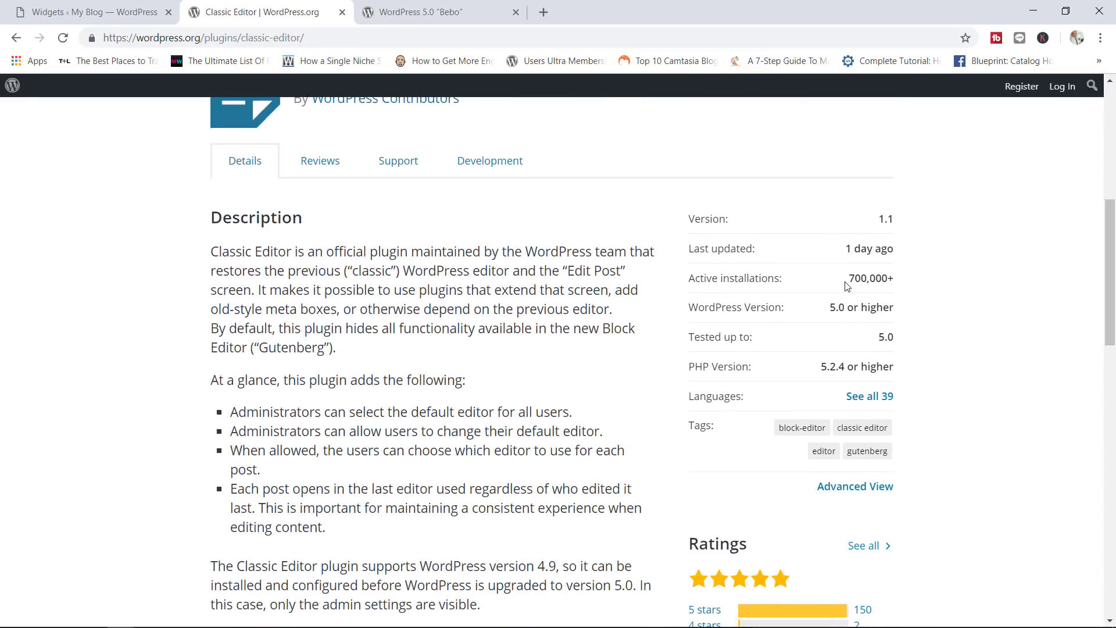
drag(845, 281, 887, 281)
Step: Activate Classic Editor under Installed Plugins and open its Writing settings
click(87, 11)
mouse_move(75, 398)
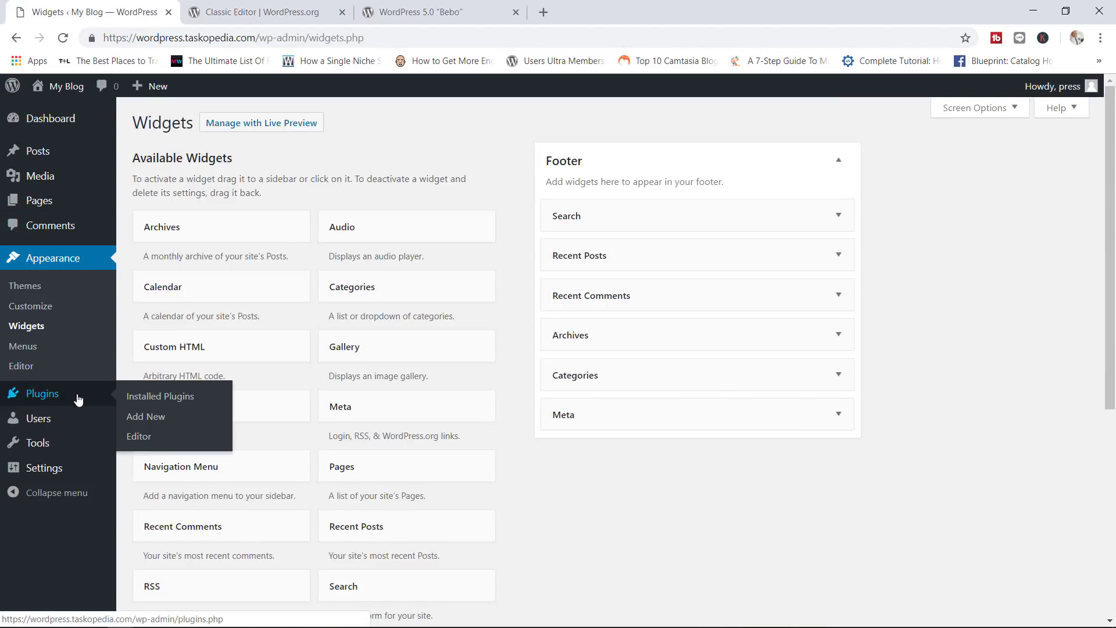
click(176, 398)
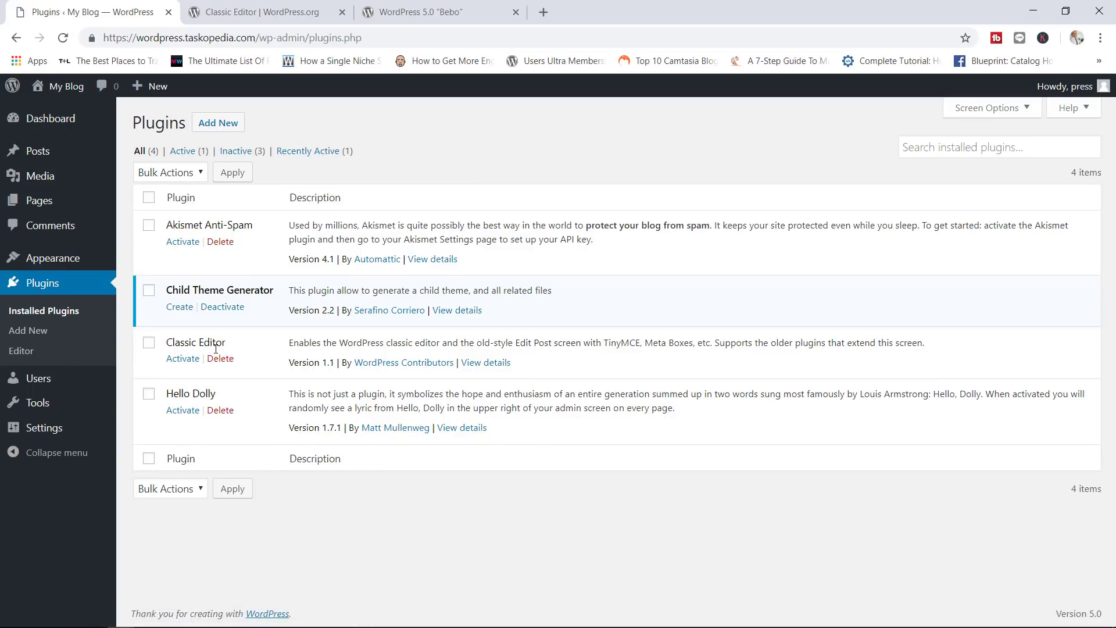
click(189, 361)
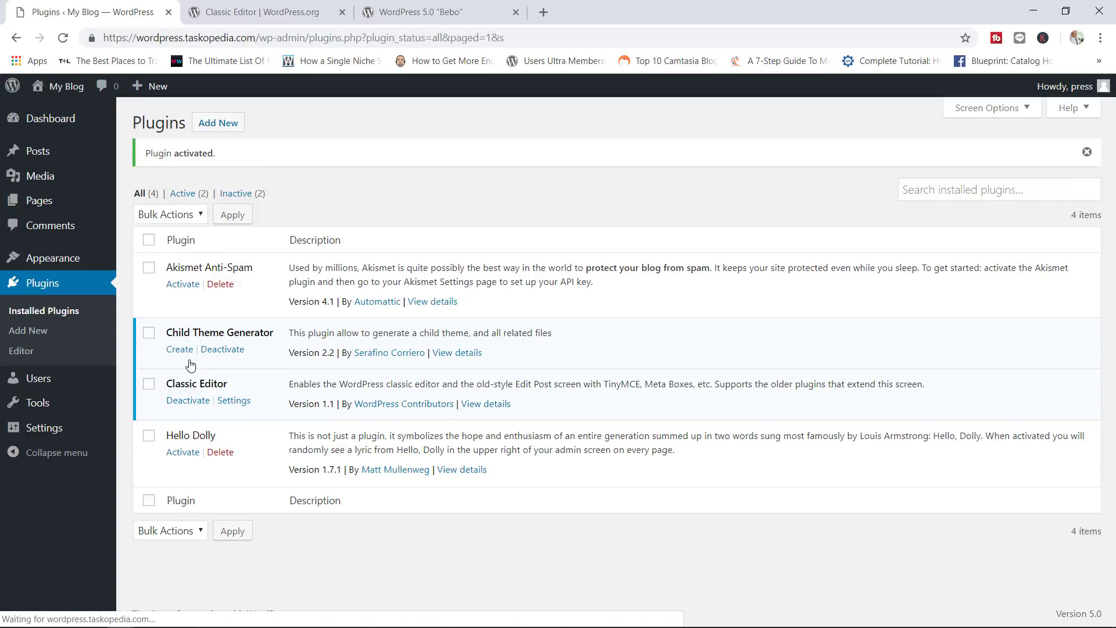
click(238, 404)
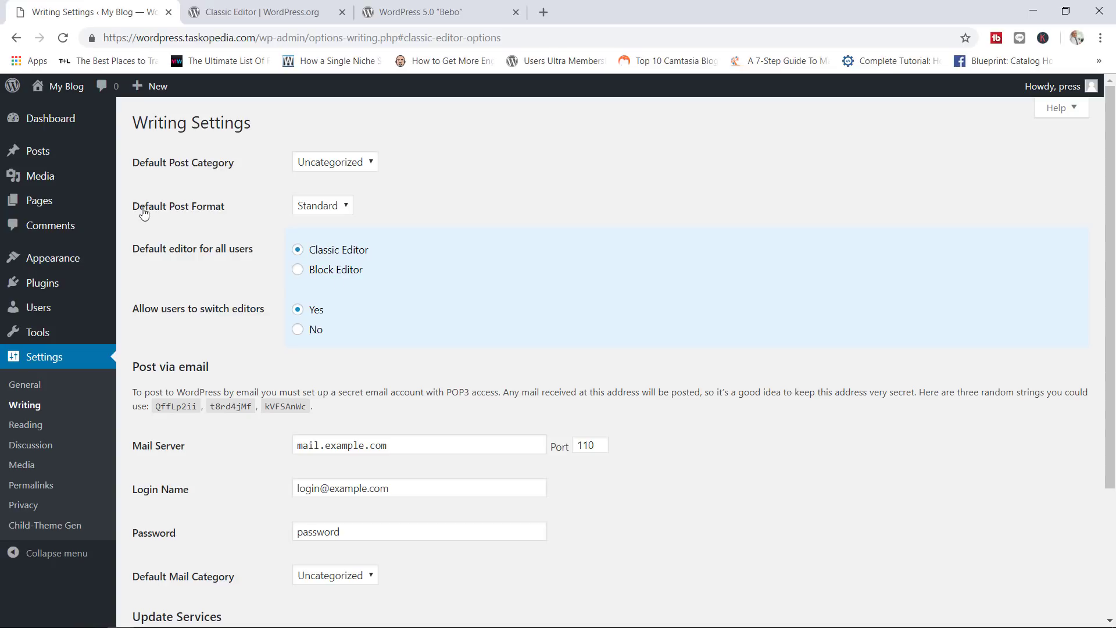
Step: Create a new page, which opens in the classic editor, and try its 'Switch to Block Editor' link
mouse_move(79, 206)
click(146, 225)
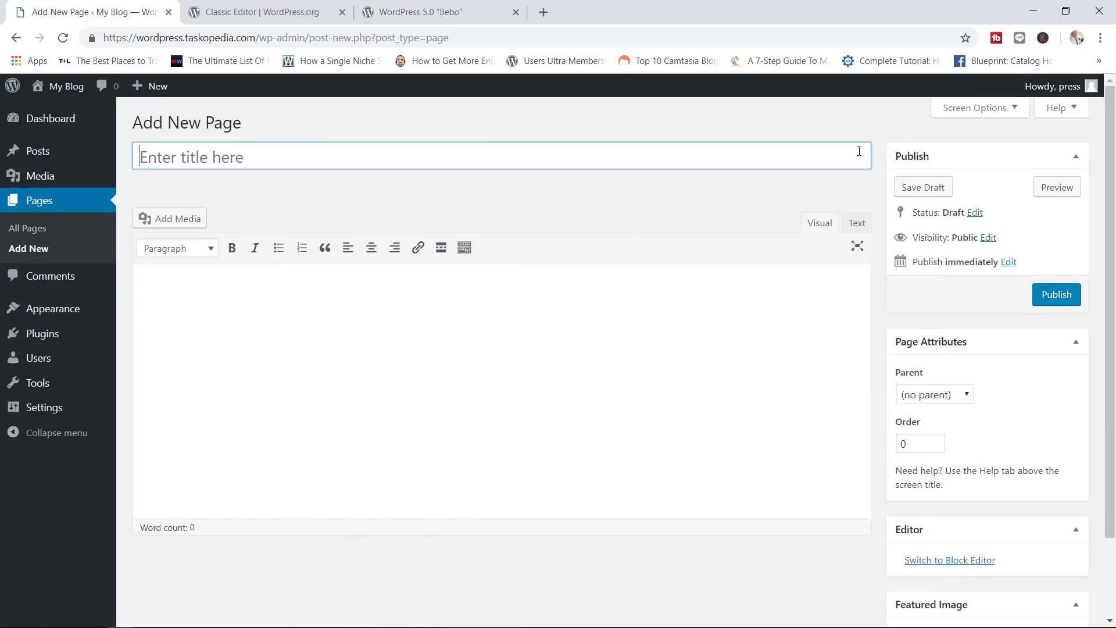
scroll(1057, 374, down, 2)
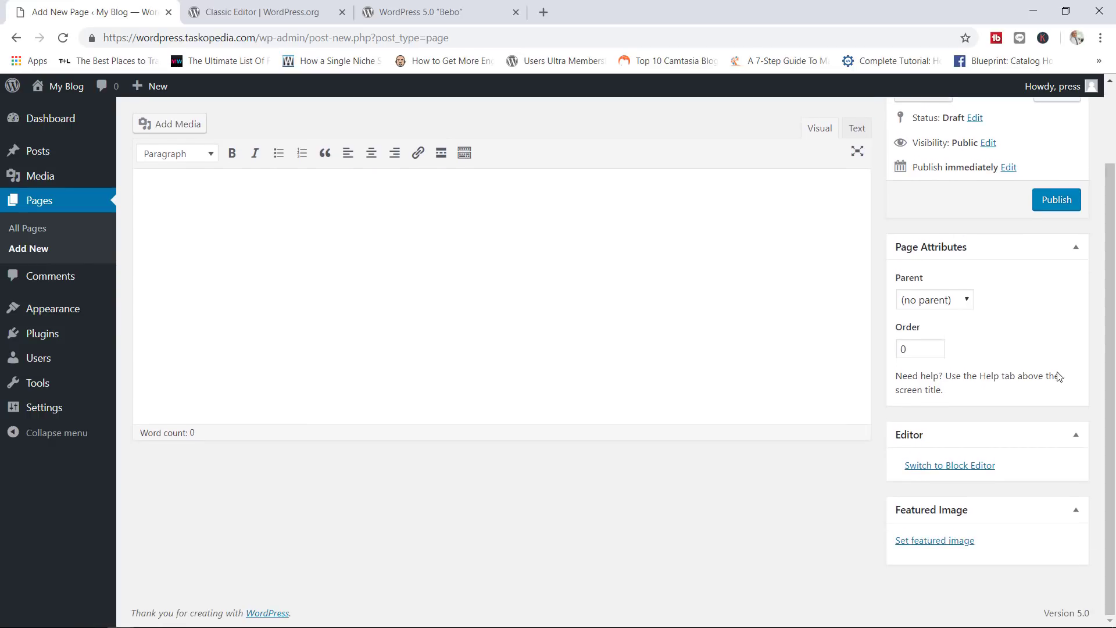
click(942, 467)
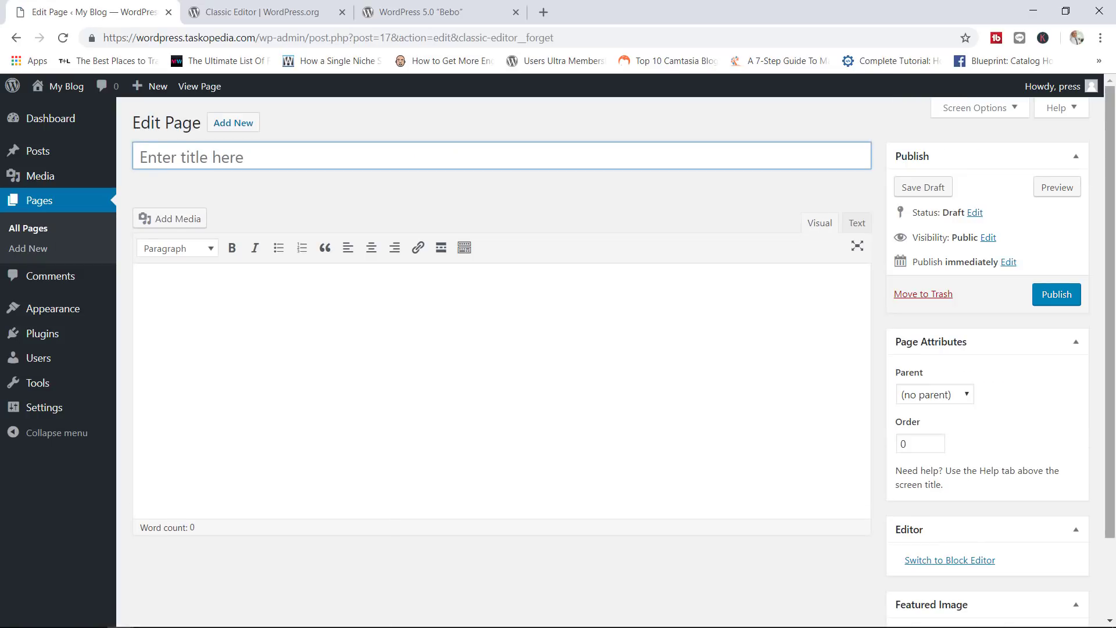
scroll(1102, 295, down, 2)
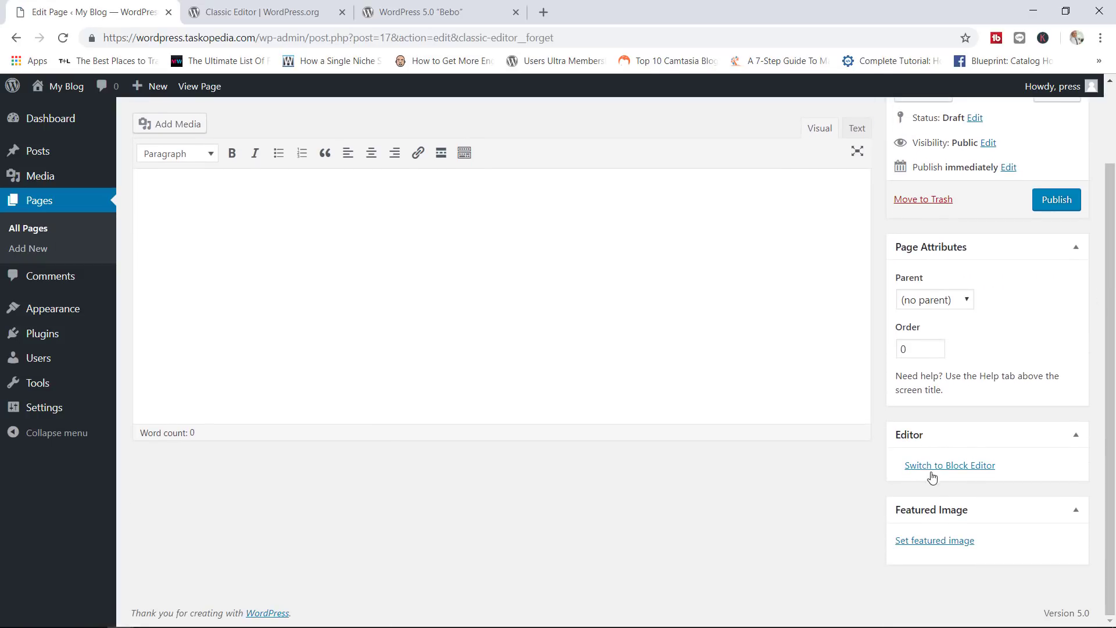
Step: Title the page 'gdfgsdfgsdfgsdf', add body text, and switch it to the block editor, confirming Leave
click(930, 470)
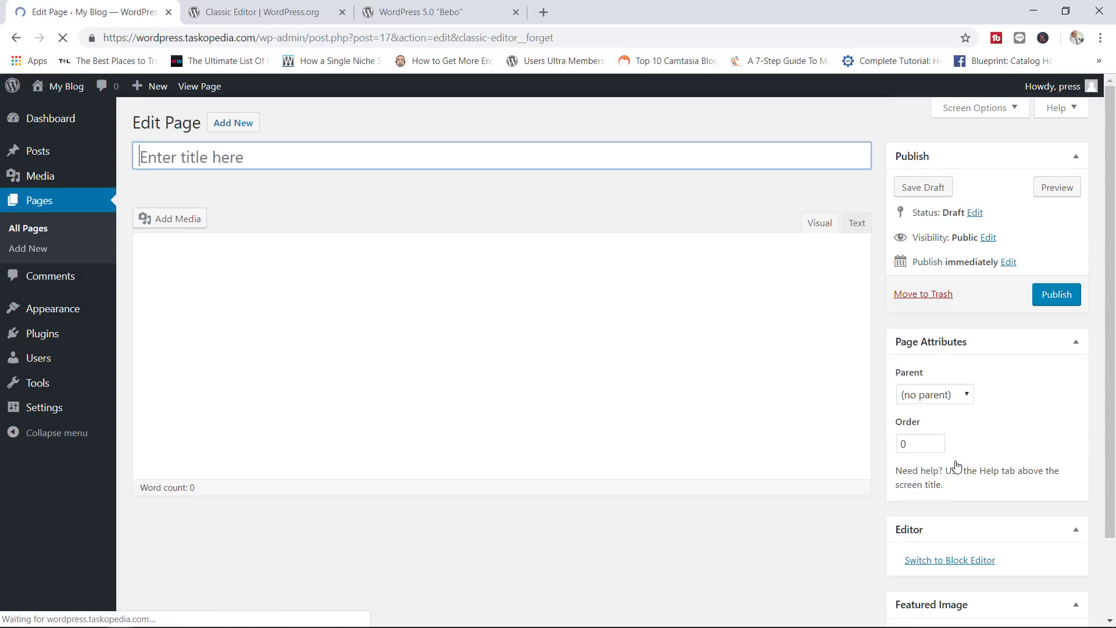
scroll(1088, 361, down, 2)
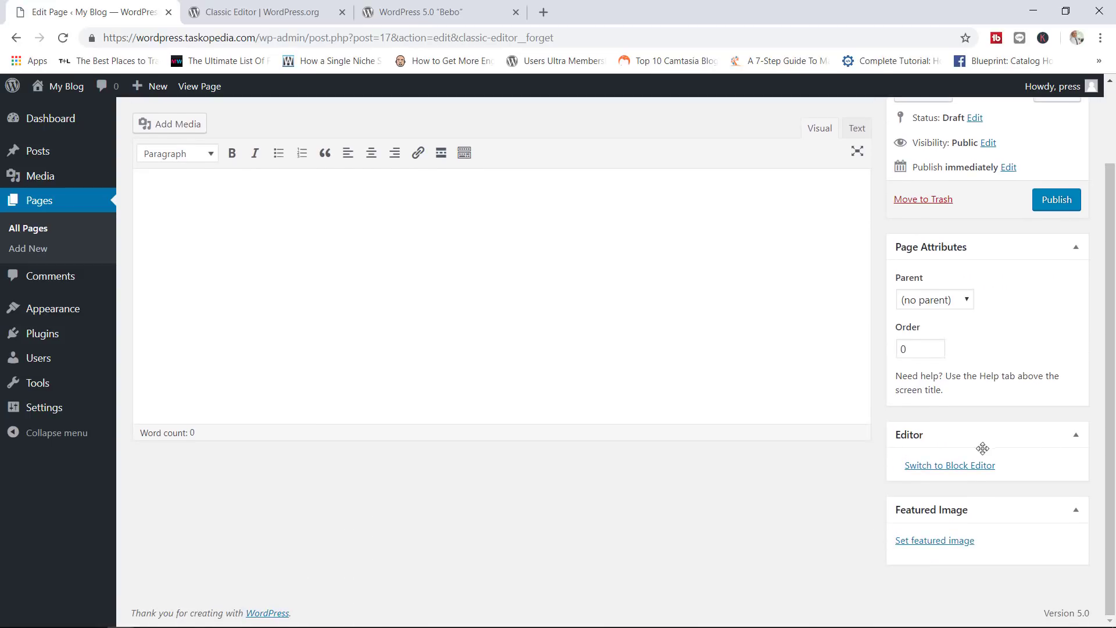
click(957, 466)
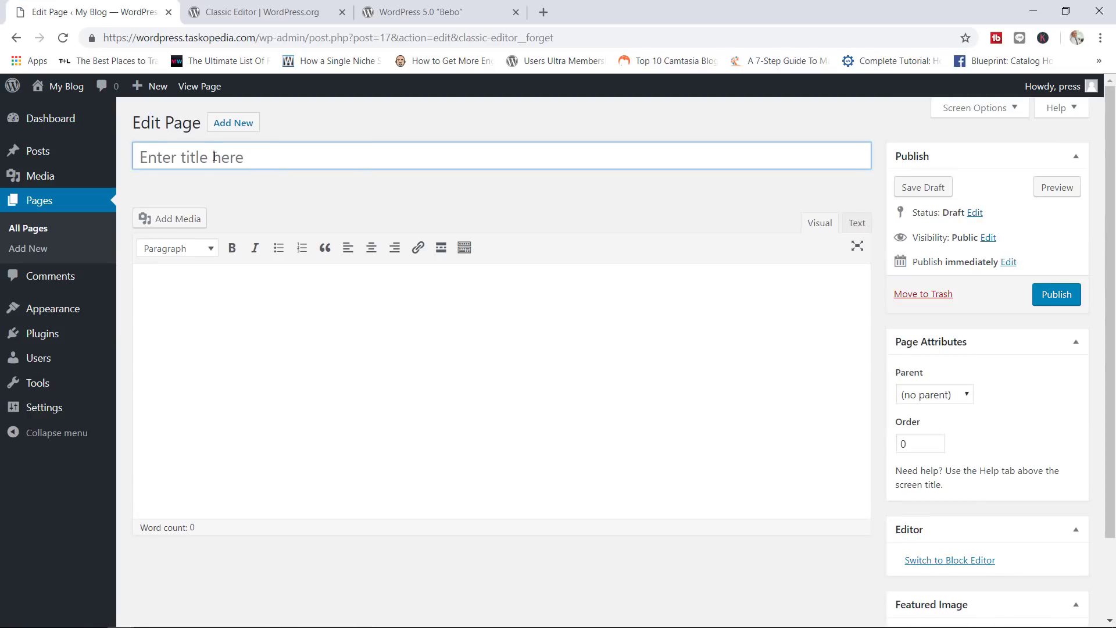
text(gdfgsdfgsdfgsdf)
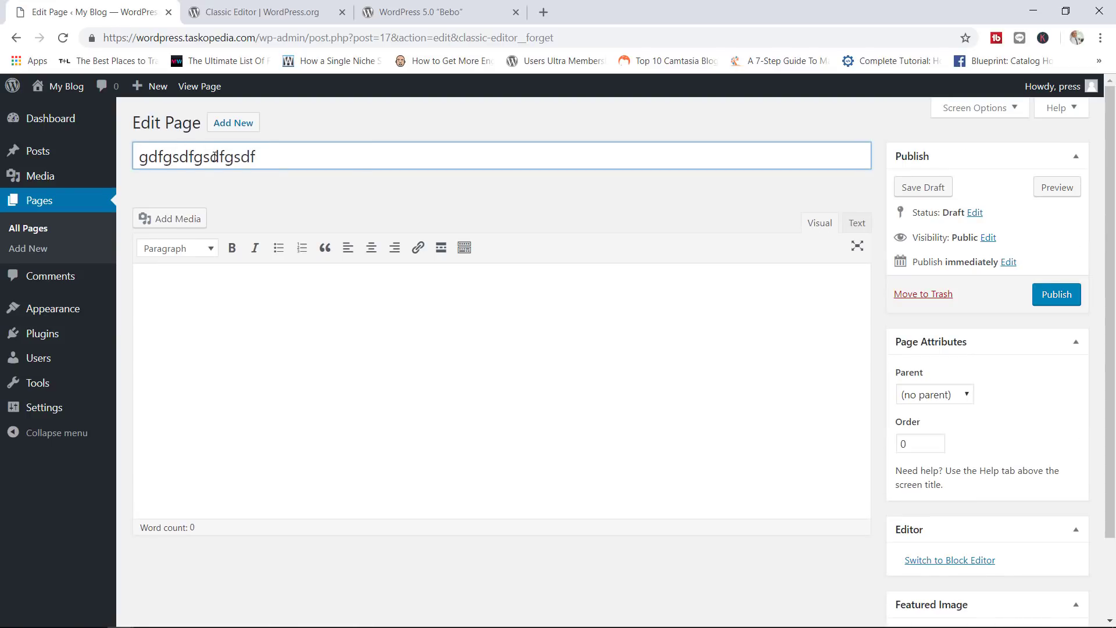
click(311, 327)
text(fgdfgsdfgsdfgsdf)
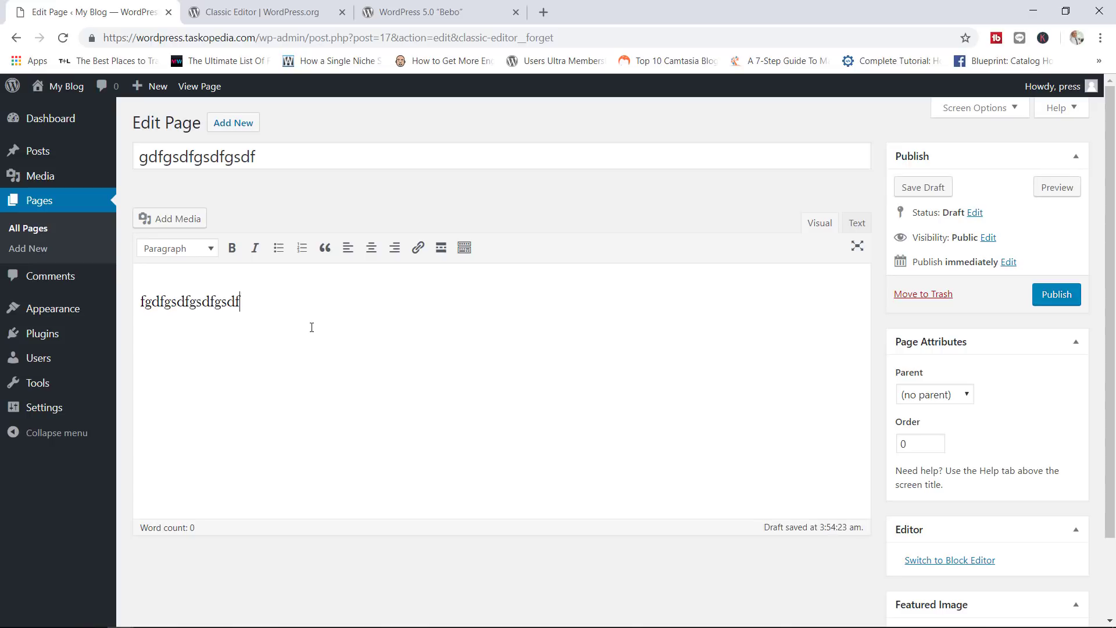
text(gsdfgsdf)
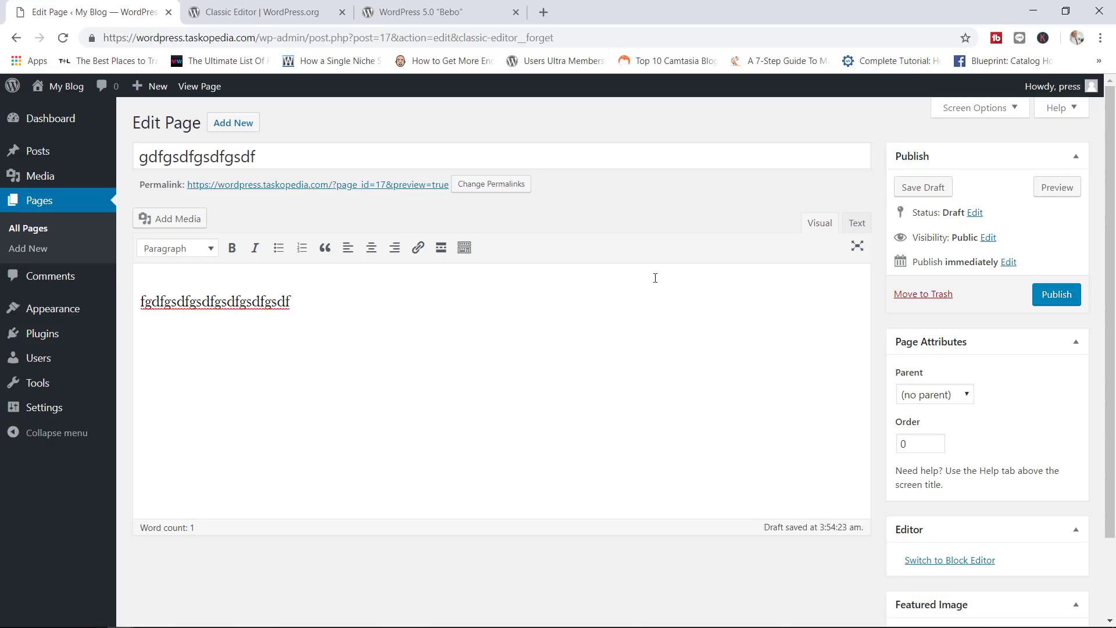
drag(1108, 363, 1100, 440)
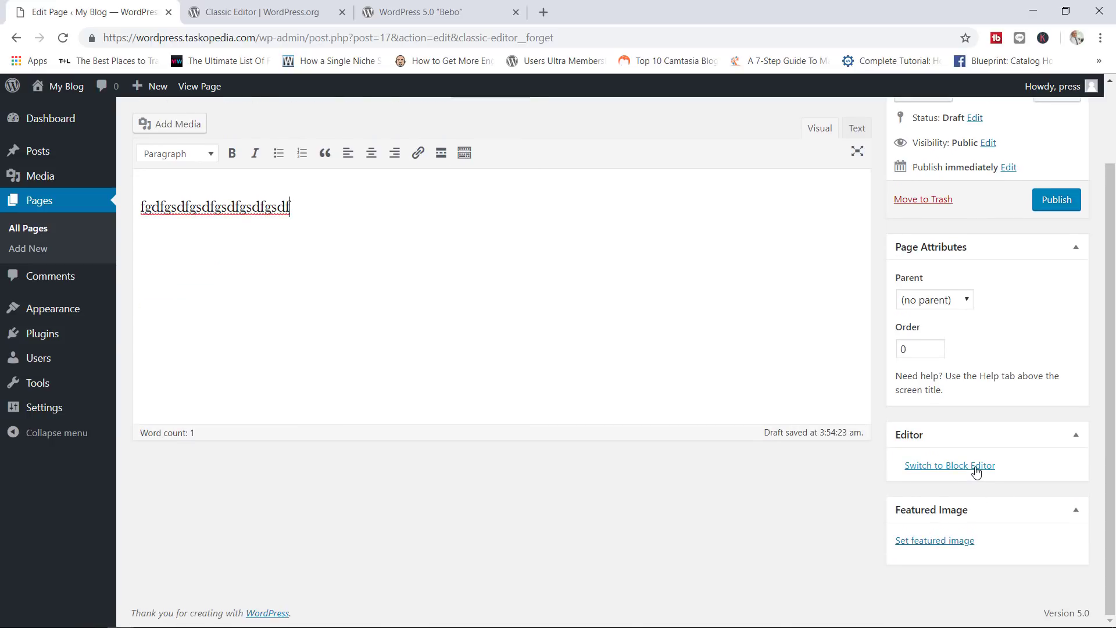
click(956, 470)
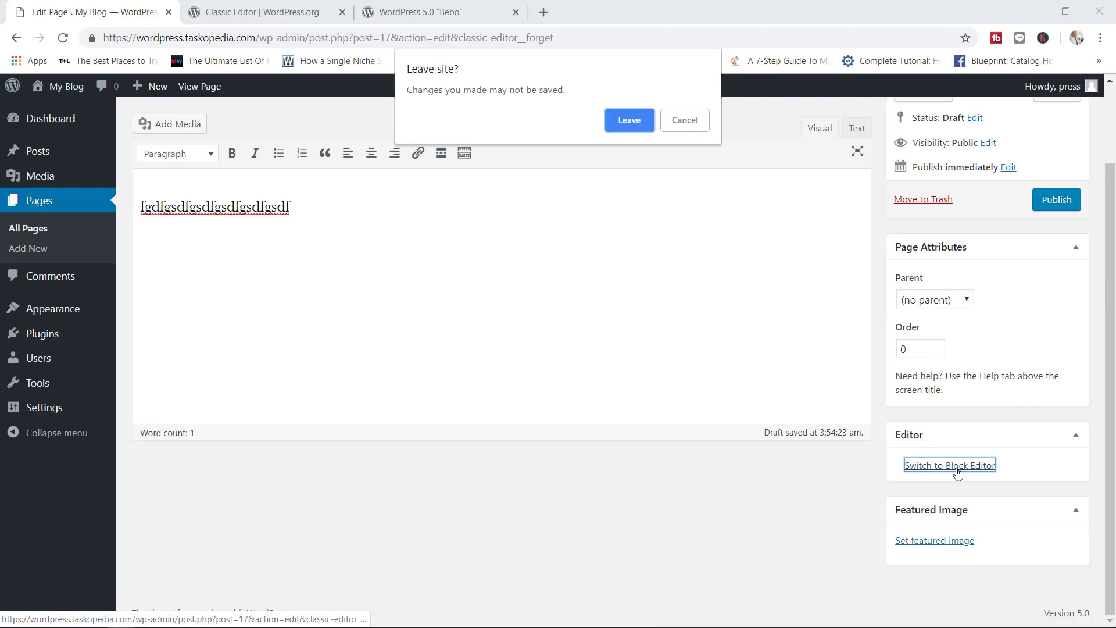
click(623, 119)
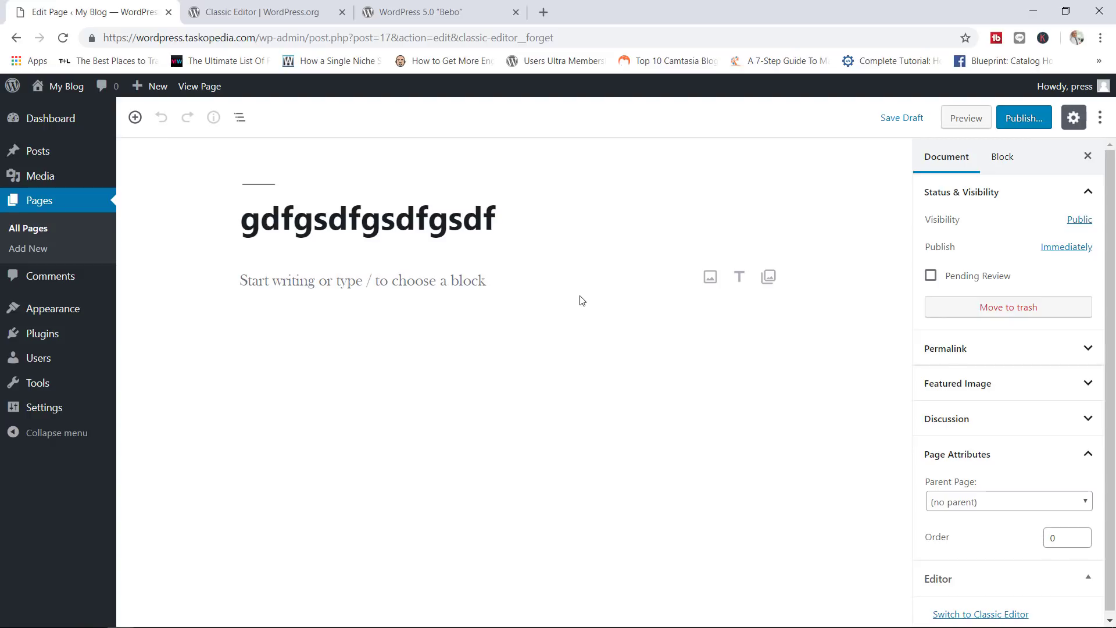
Step: Check the All Pages list for each page's editor, then go to Appearance > Themes
click(53, 232)
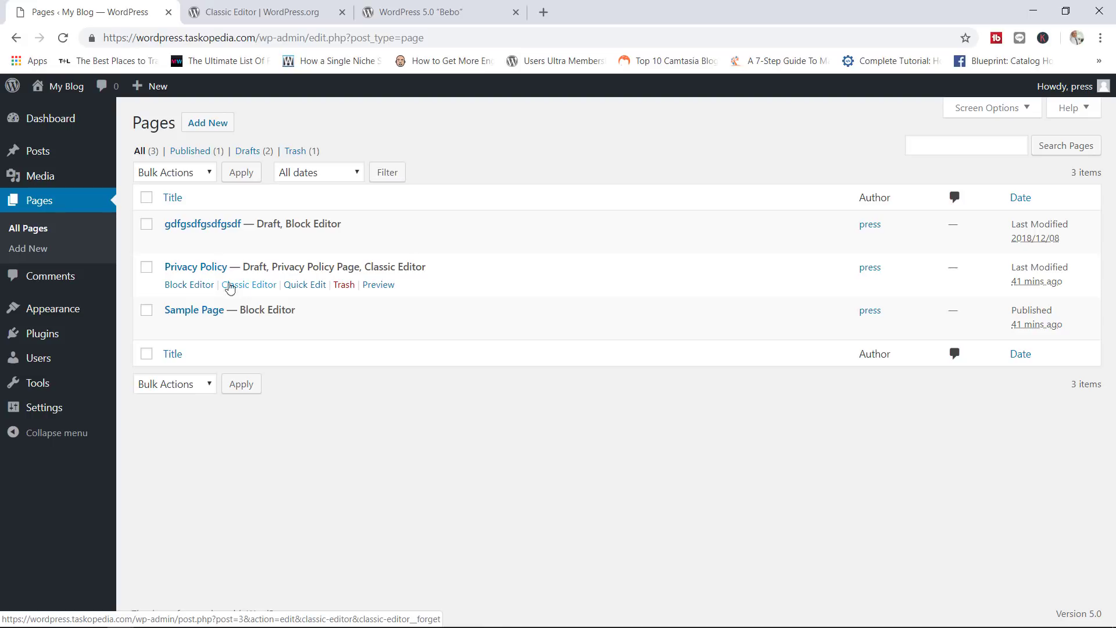
mouse_move(79, 316)
click(150, 315)
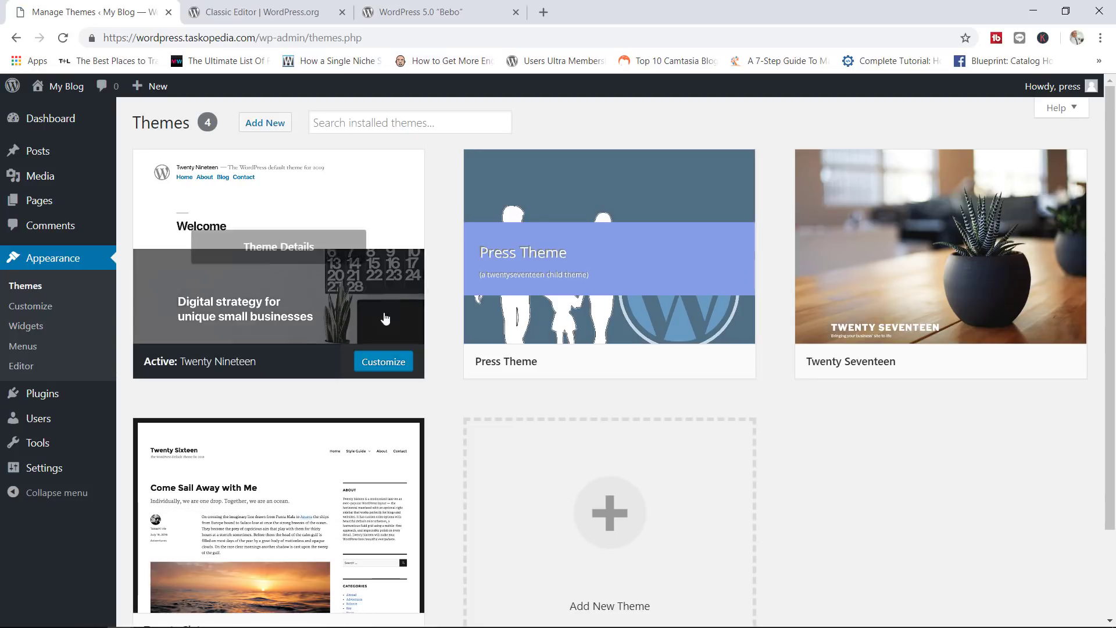
Step: Activate Press Theme, the Twenty Seventeen child theme
mouse_move(642, 293)
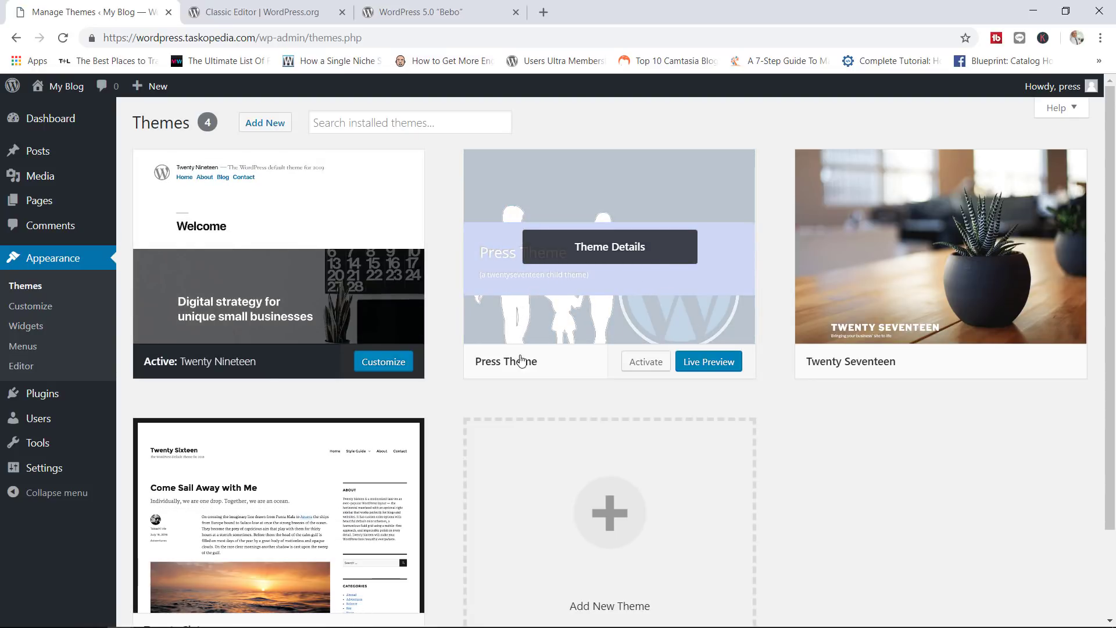
click(643, 363)
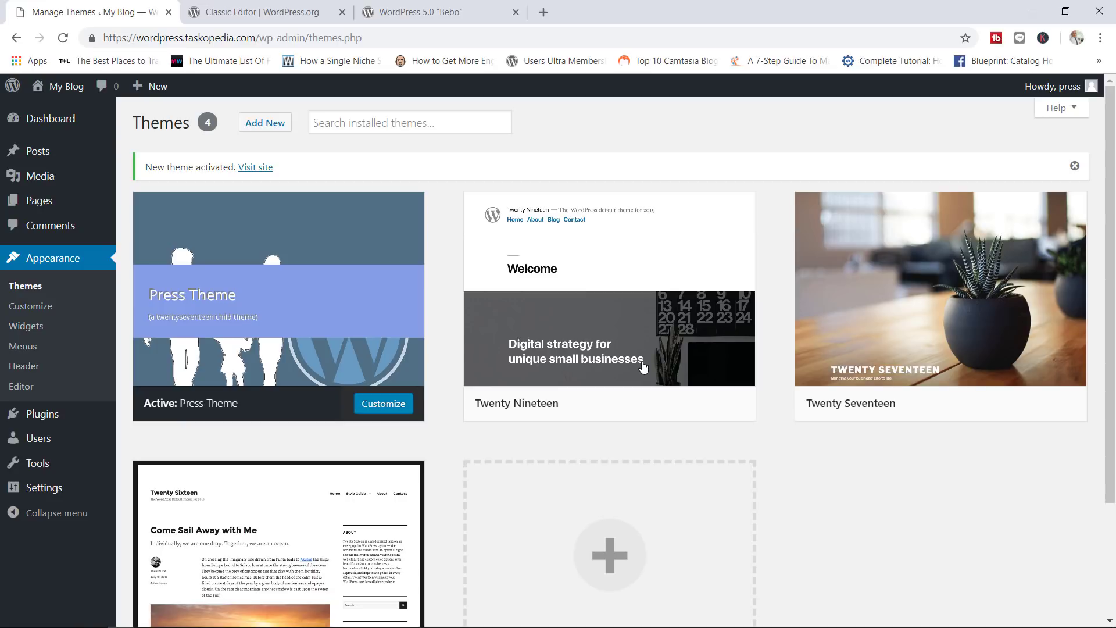
mouse_move(273, 325)
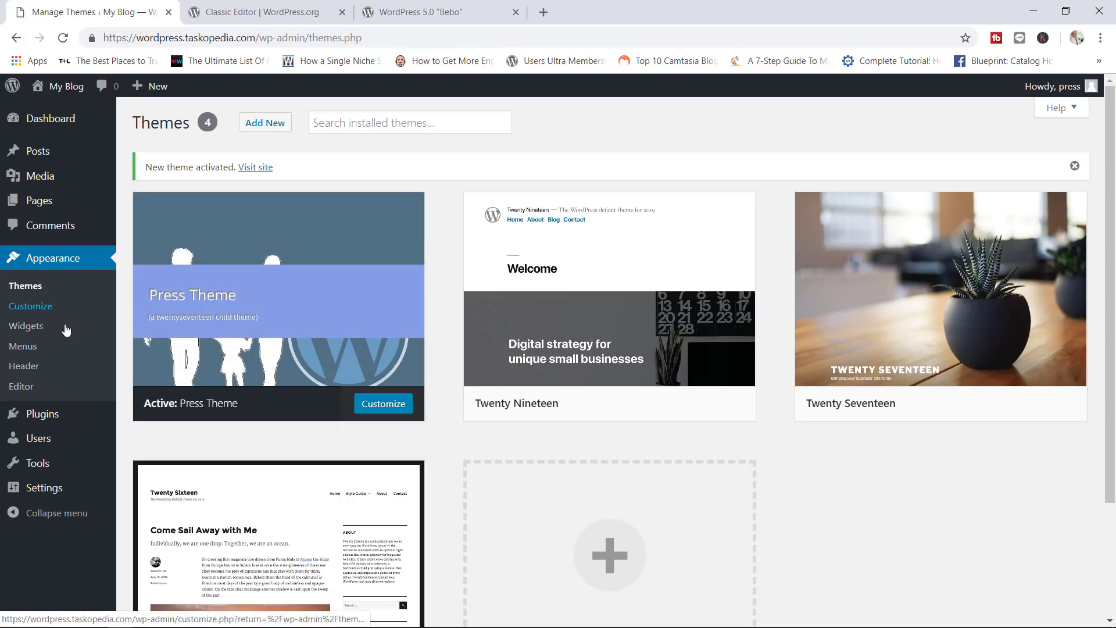
Step: Open the child theme's functions.php and add a '/* Disable New Editor */' comment below line 22
click(29, 388)
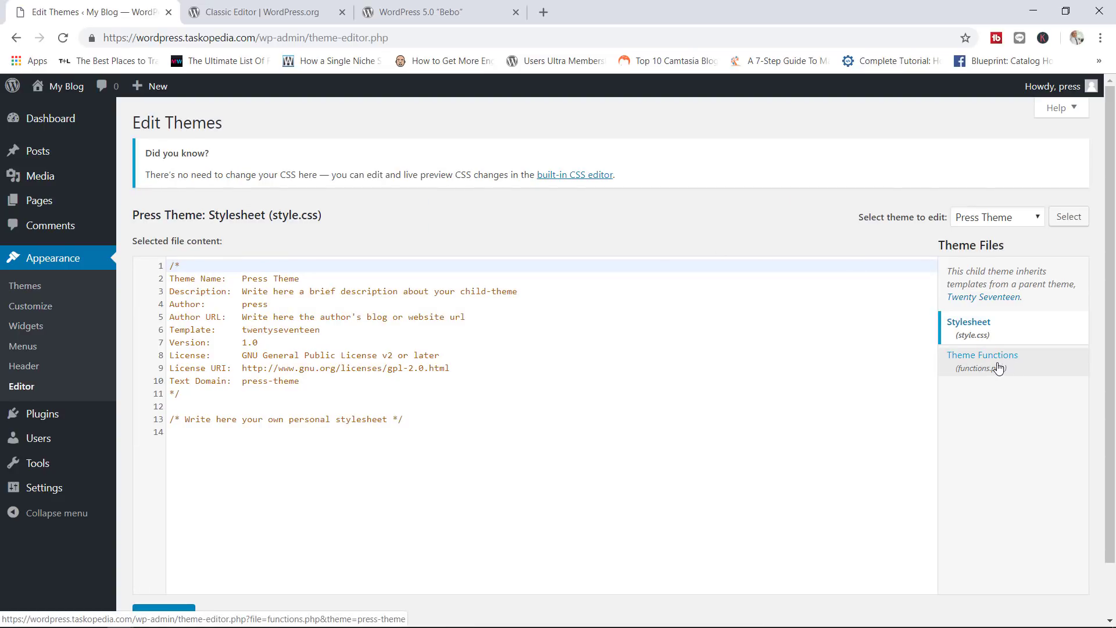
click(998, 367)
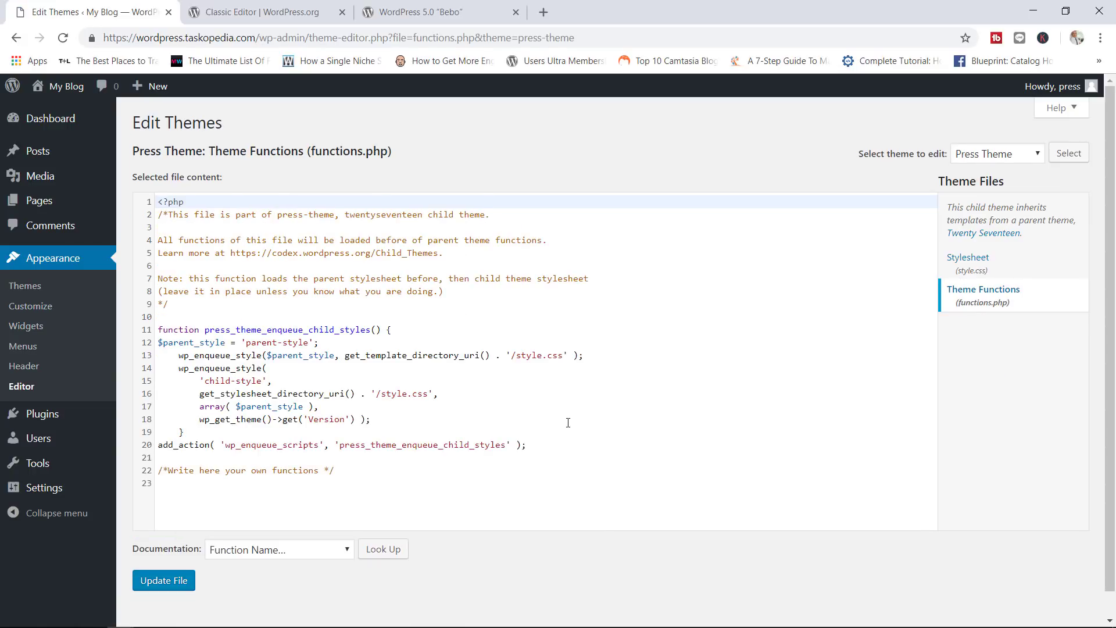
drag(349, 471, 159, 470)
click(352, 470)
key(Return)
key(Return)
text(/)
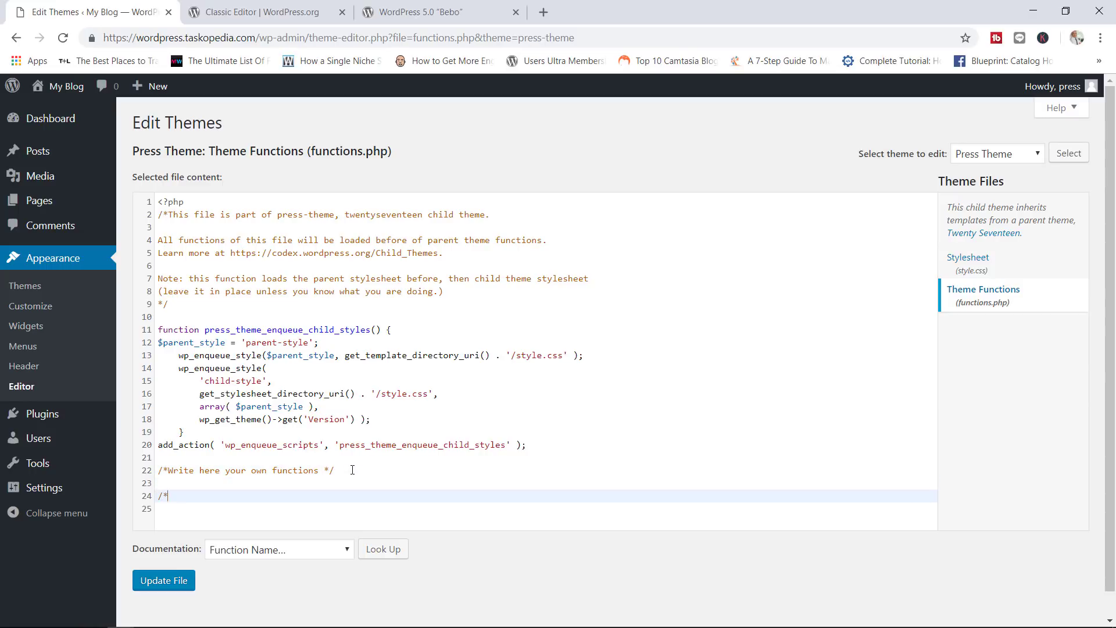
text(* Disable New Editor */)
Step: Leave an empty line 25 under the new comment, removing a stray character and a mistakenly pasted URL
key(Return)
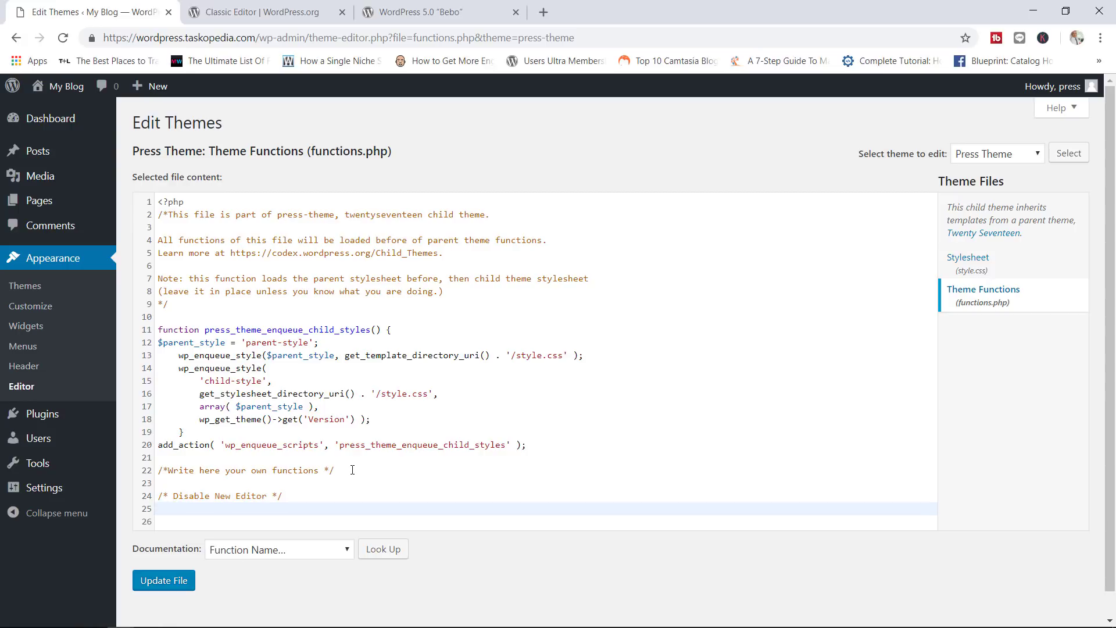
text(v)
key(BackSpace)
text(https://wordpress.org/plugins/classic-editor/)
key(BackSpace)
key(BackSpace)
key(BackSpace)
key(BackSpace)
key(BackSpace)
key(BackSpace)
key(BackSpace)
key(BackSpace)
key(BackSpace)
key(BackSpace)
key(BackSpace)
key(BackSpace)
key(BackSpace)
key(BackSpace)
key(BackSpace)
key(BackSpace)
key(BackSpace)
key(BackSpace)
key(BackSpace)
key(BackSpace)
key(BackSpace)
key(BackSpace)
key(BackSpace)
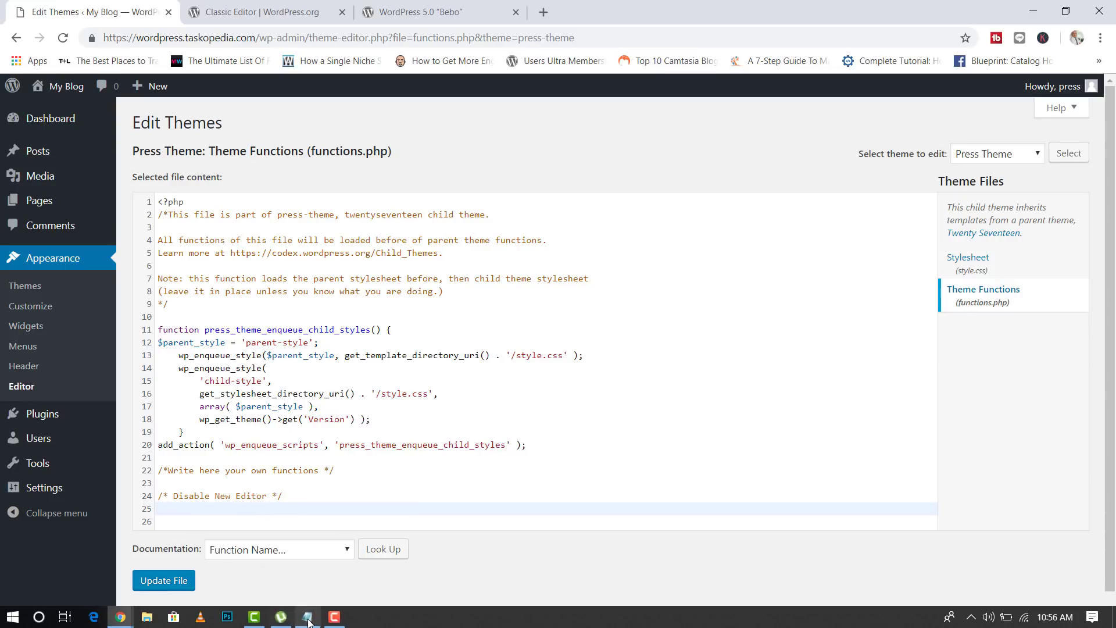
Step: Copy add_filter('use_block_editor_for_post', '__return_false'); from Notepad onto line 25 and save functions.php
click(306, 616)
drag(570, 155, 231, 152)
right_click(248, 157)
click(282, 198)
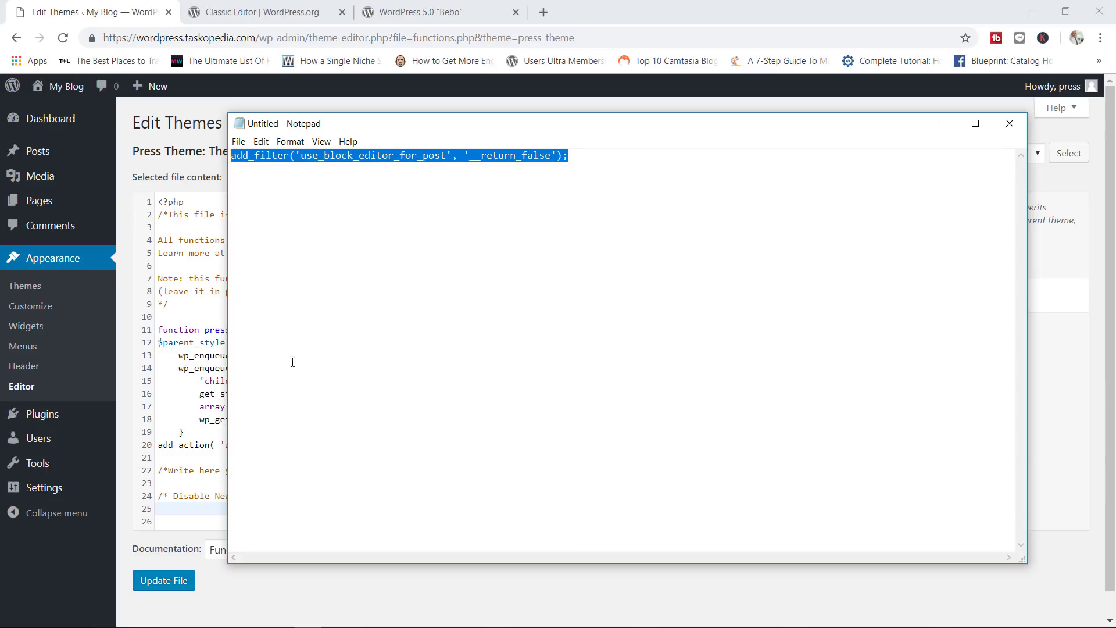
click(187, 508)
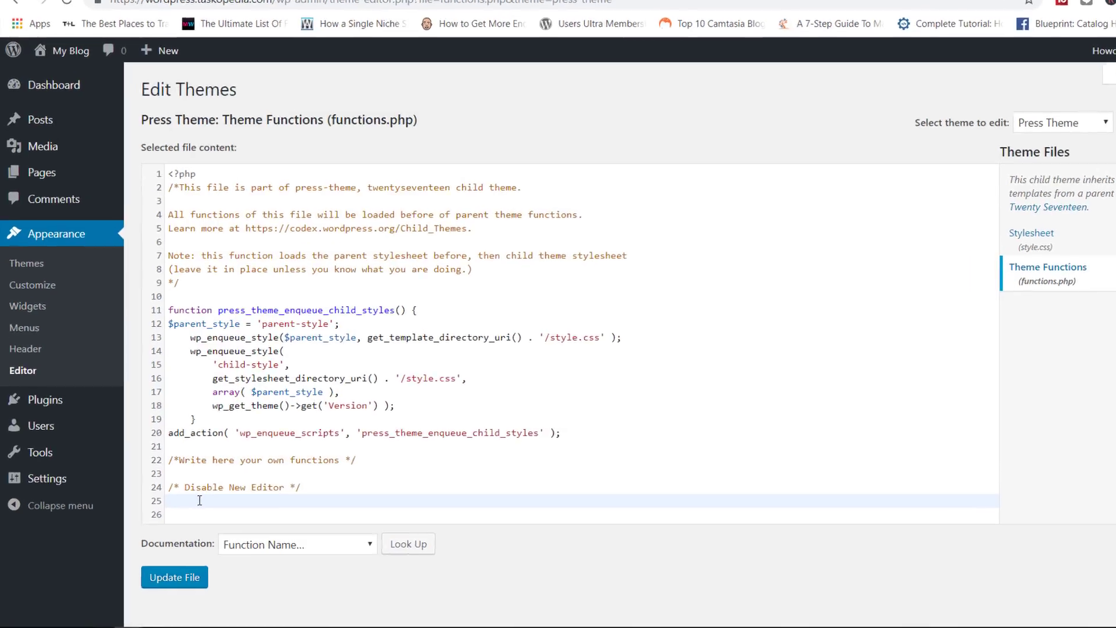
key(ctrl+v)
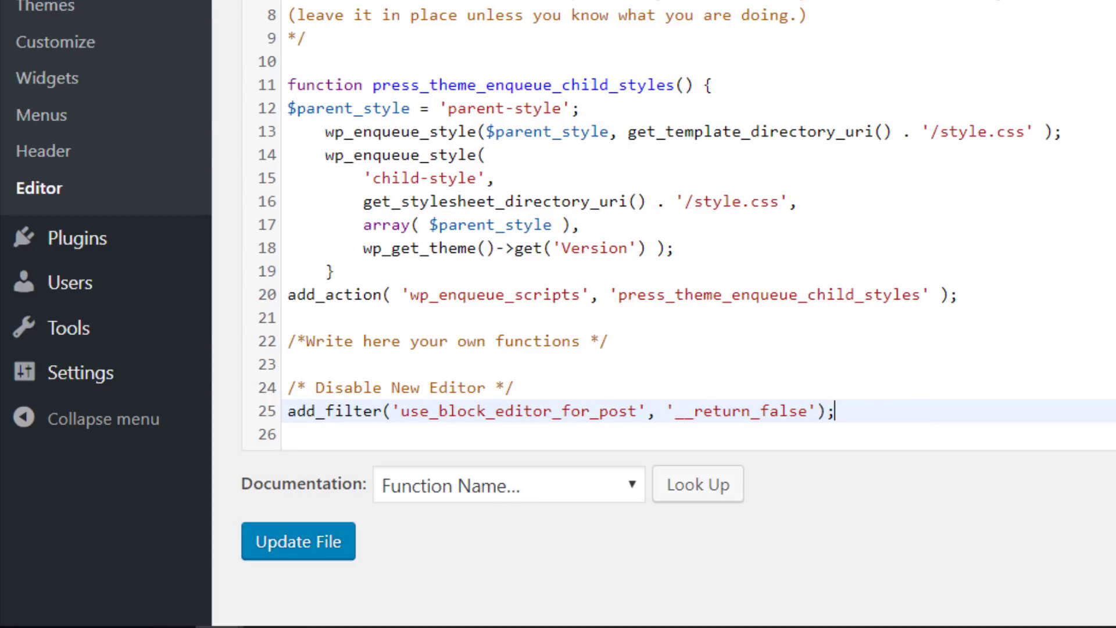
click(312, 546)
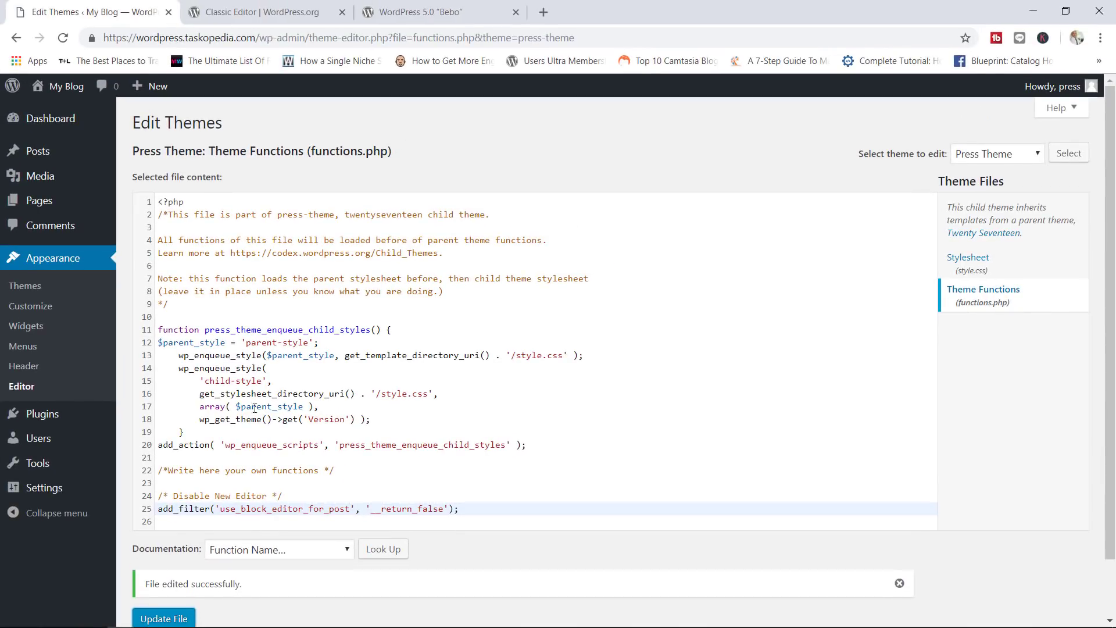
Step: Deactivate the Classic Editor plugin under Installed Plugins, then add a new page
mouse_move(84, 418)
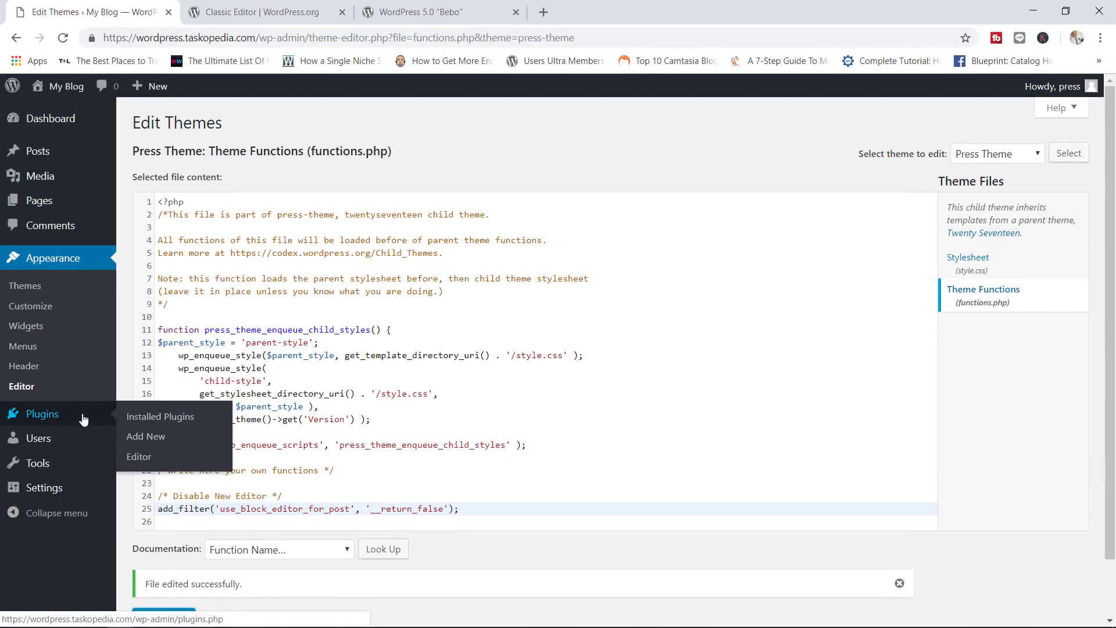
click(163, 417)
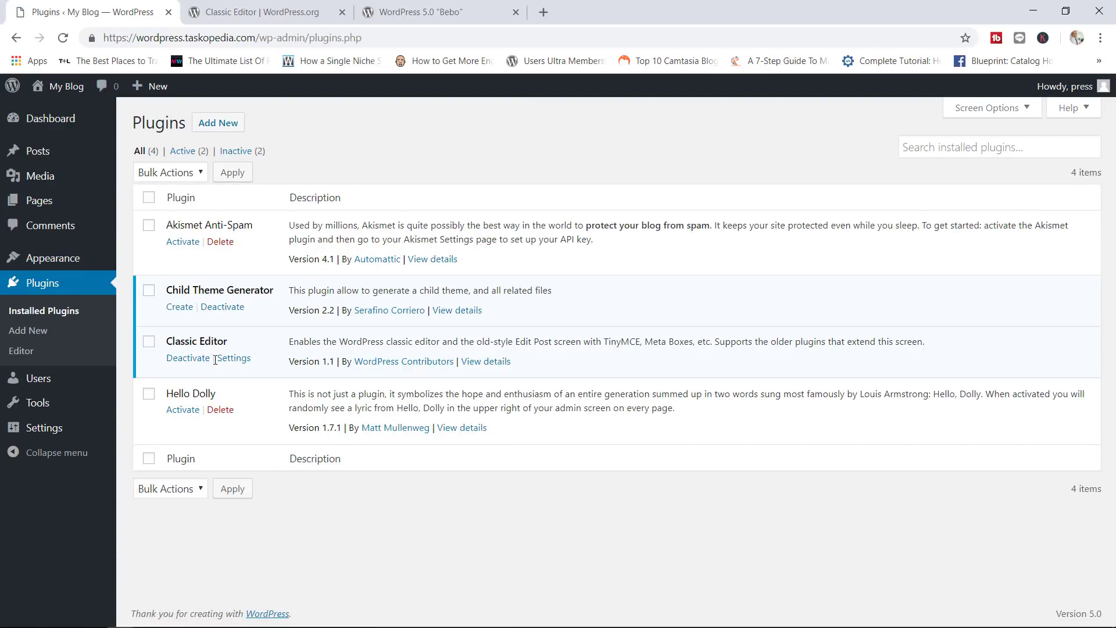
click(192, 359)
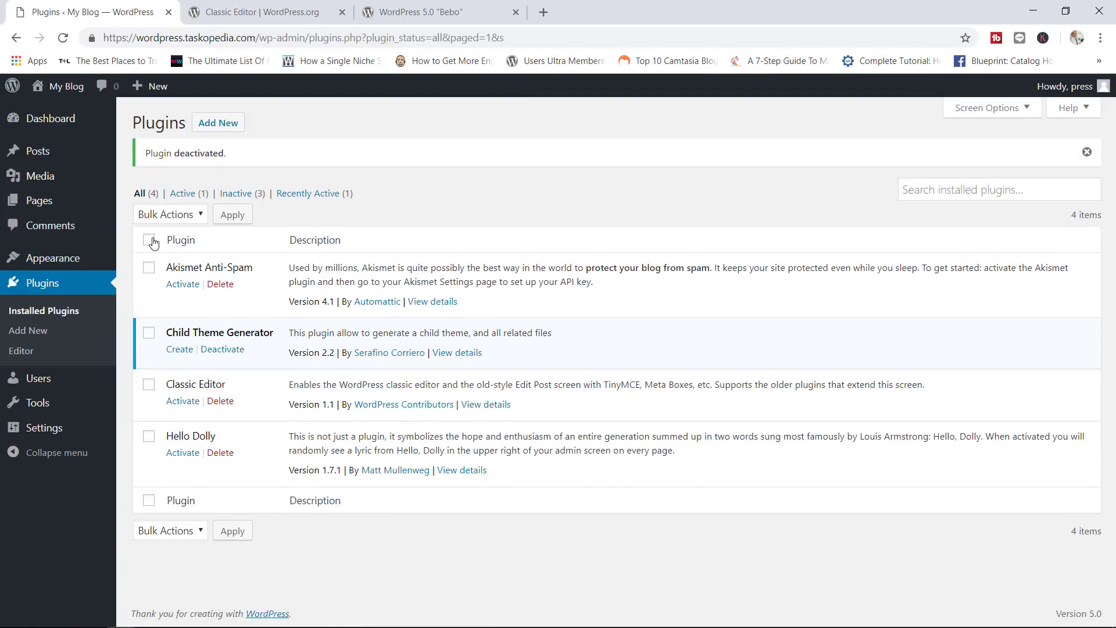
mouse_move(75, 205)
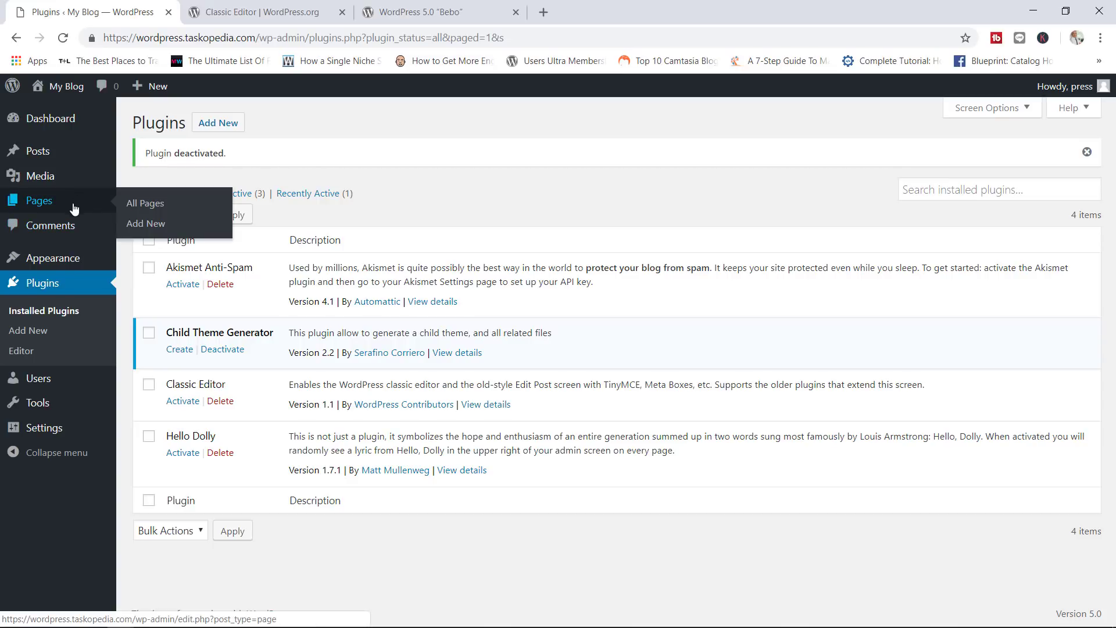
click(154, 223)
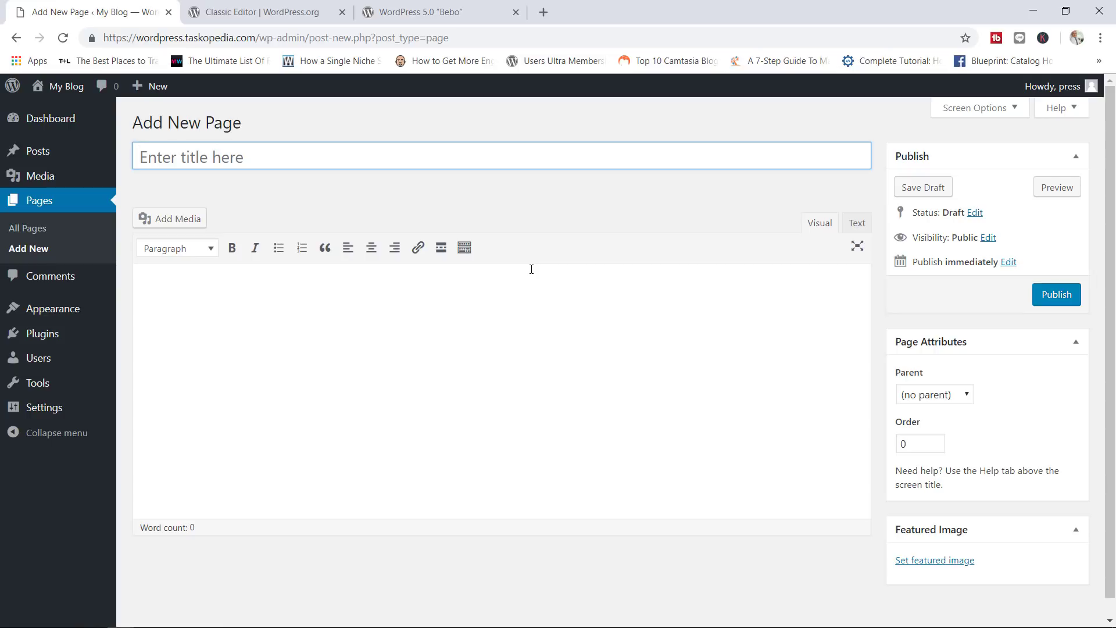
Step: Return to the Classic Editor plugin page on WordPress.org and scroll up to its header
click(266, 8)
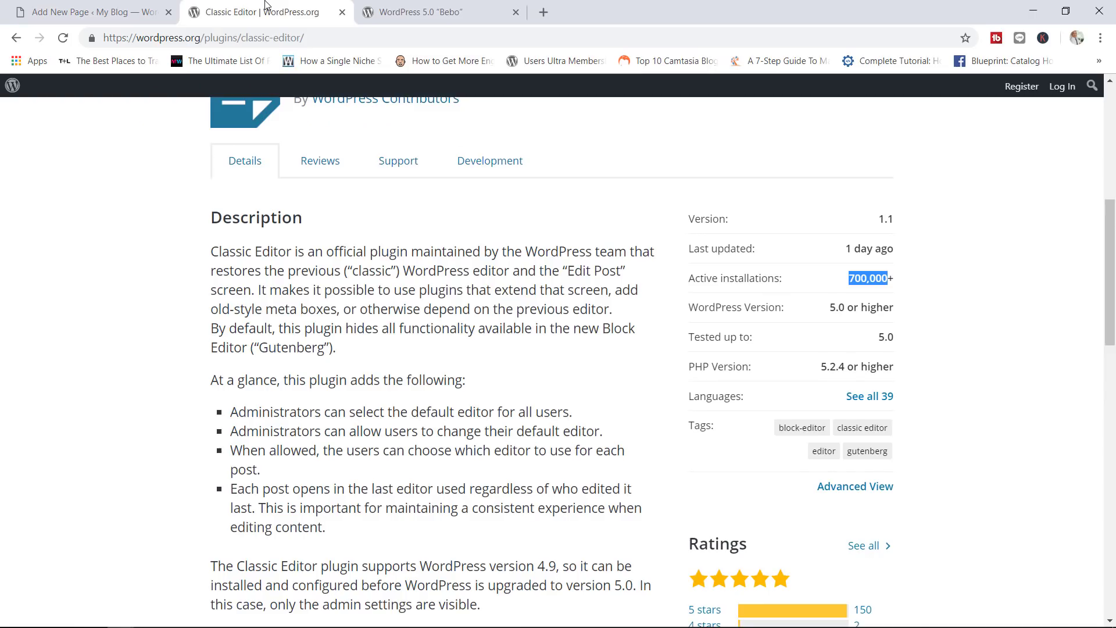
drag(1110, 237, 1114, 171)
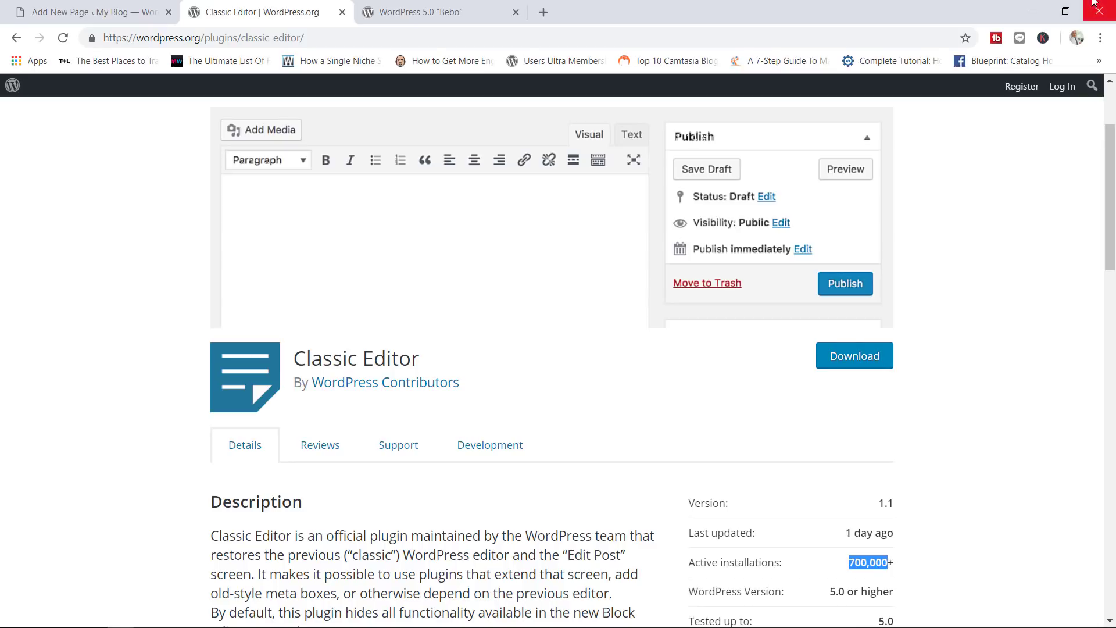
Step: Return to the WordPress 5.0 "Bebo" announcement and scroll up to its opening video
click(480, 10)
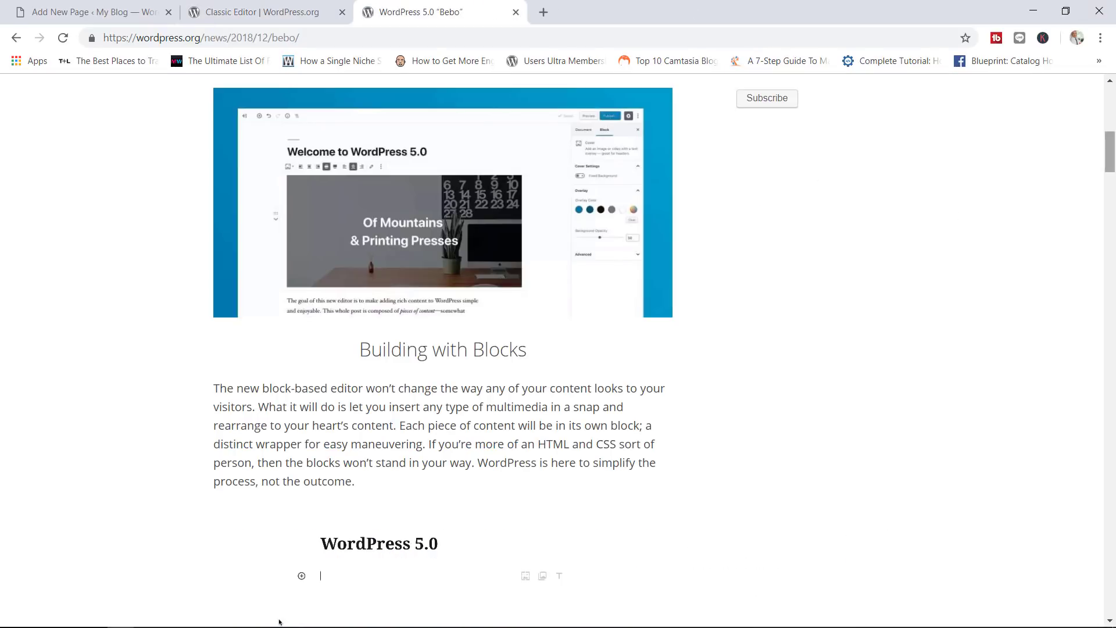
drag(1109, 152, 1113, 134)
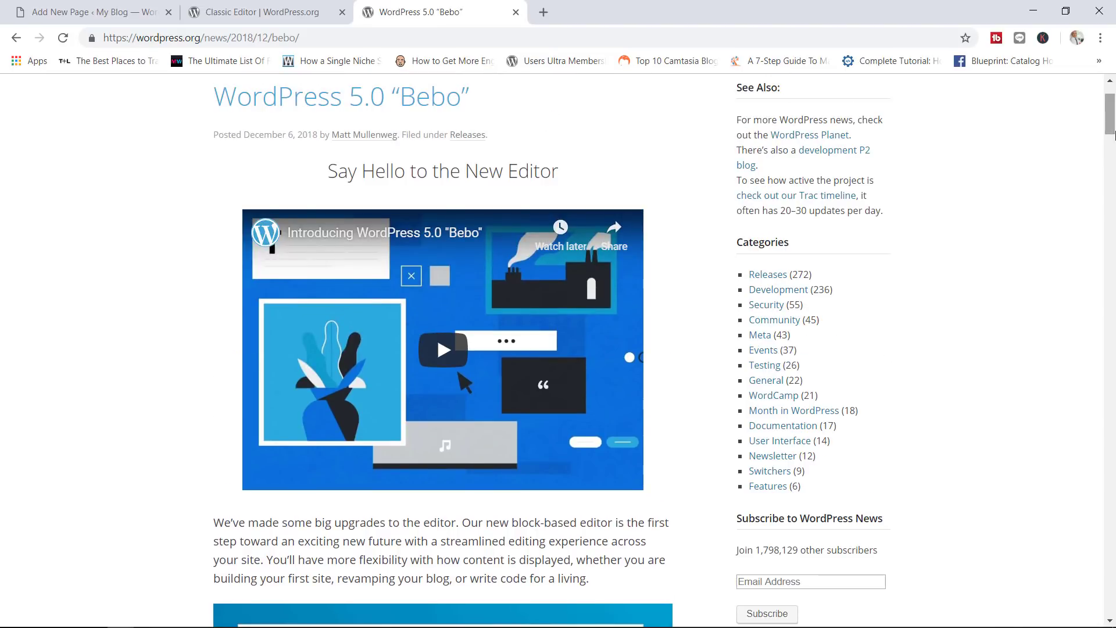